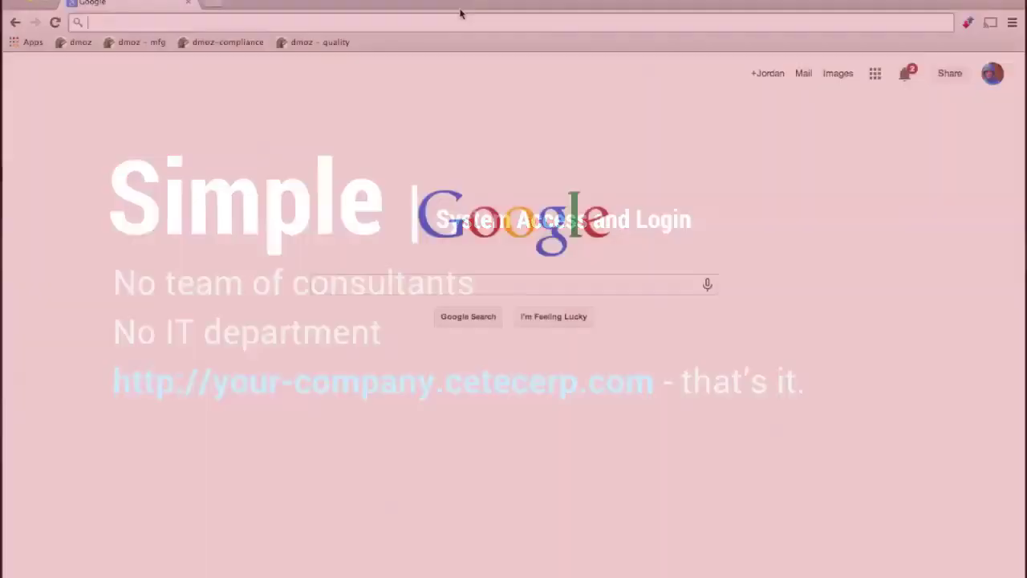
# Go to cetec-erp-demo-beta.cetecerp.com and log in with the saved credentials
pyautogui.write('-erp-demo-')
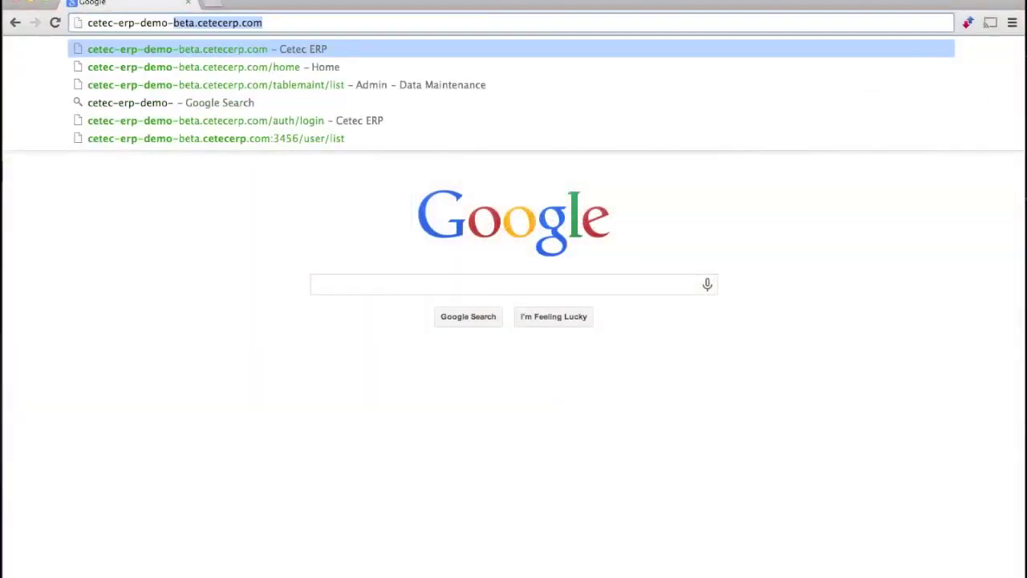
pyautogui.write('beta.')
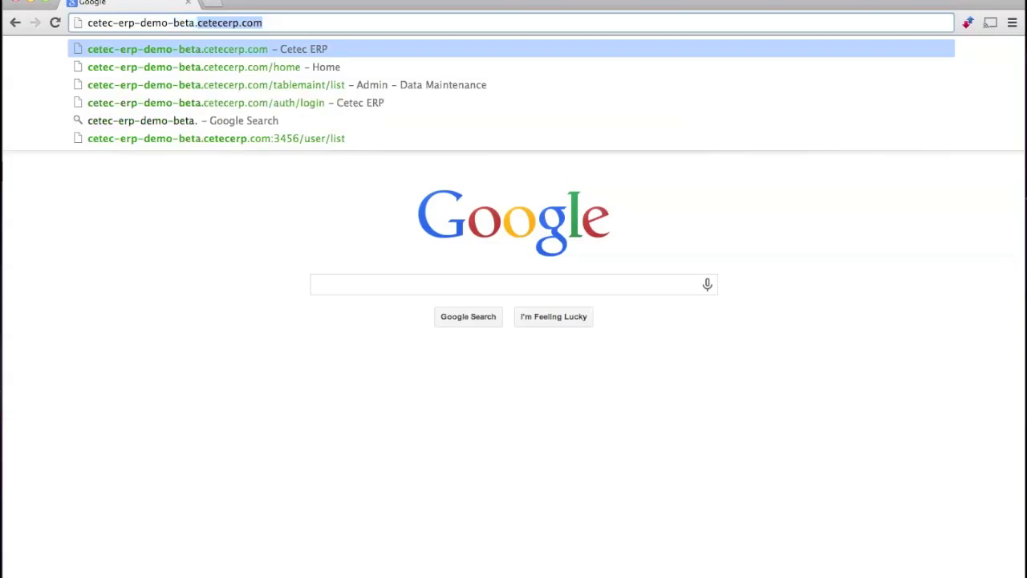
pyautogui.press('Return')
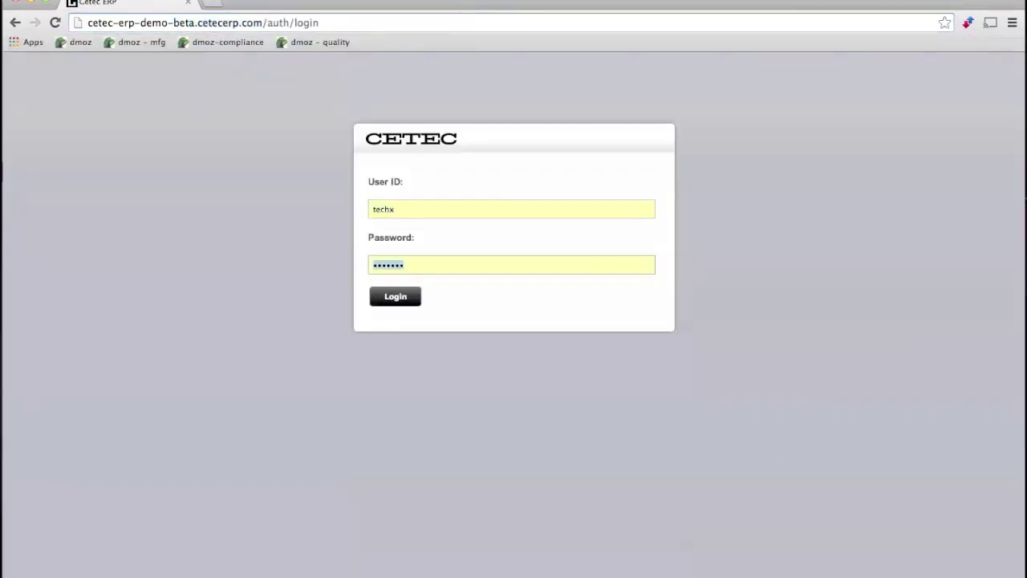
pyautogui.press('Return')
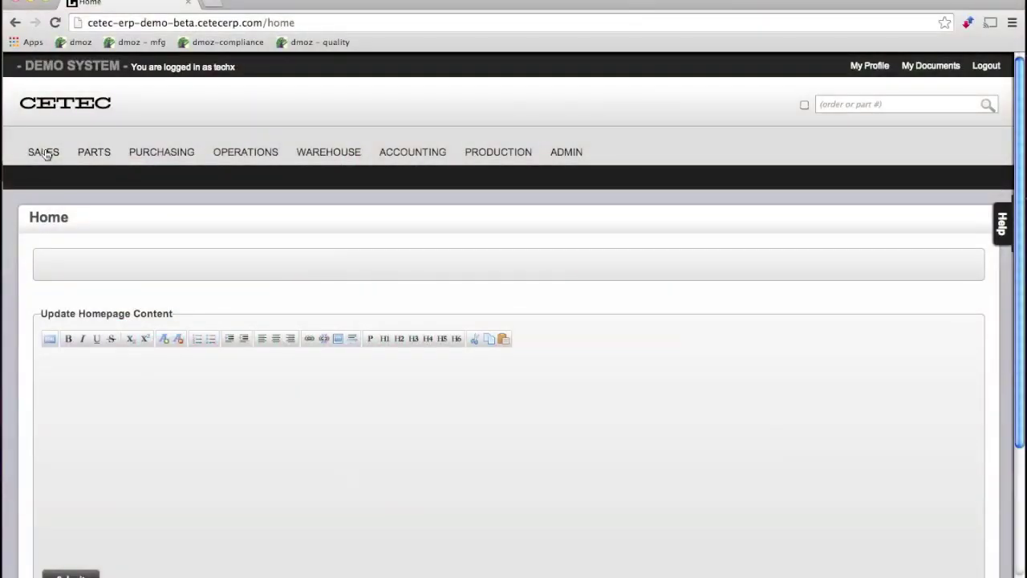
pyautogui.moveTo(44, 154)
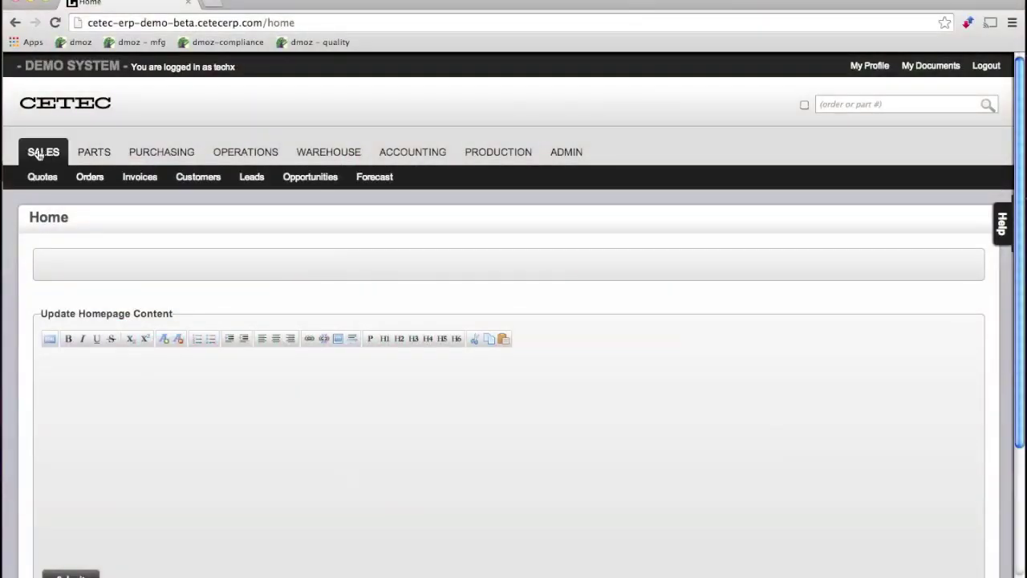
pyautogui.moveTo(39, 180)
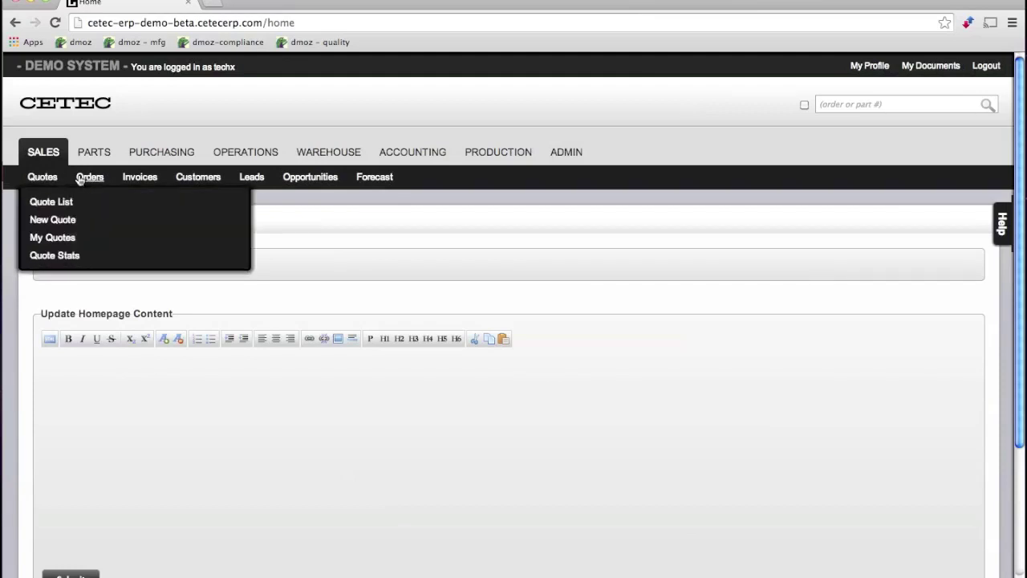
pyautogui.moveTo(79, 181)
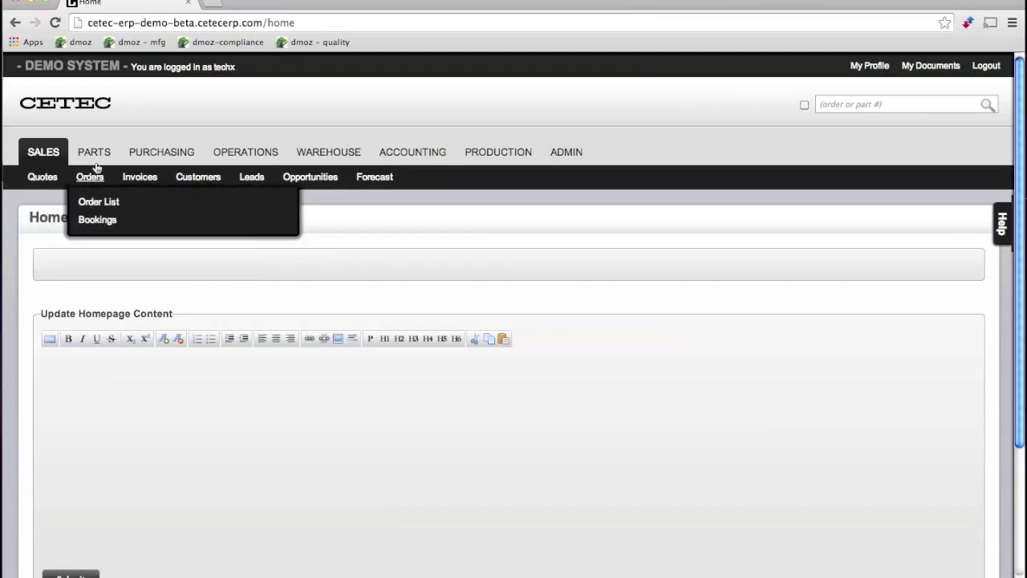
pyautogui.moveTo(93, 155)
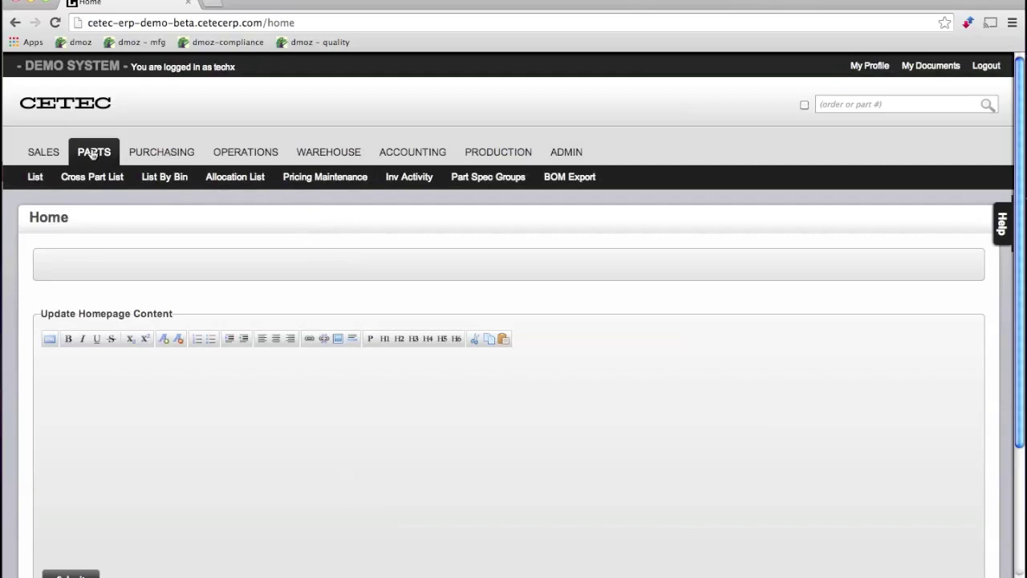
pyautogui.moveTo(401, 158)
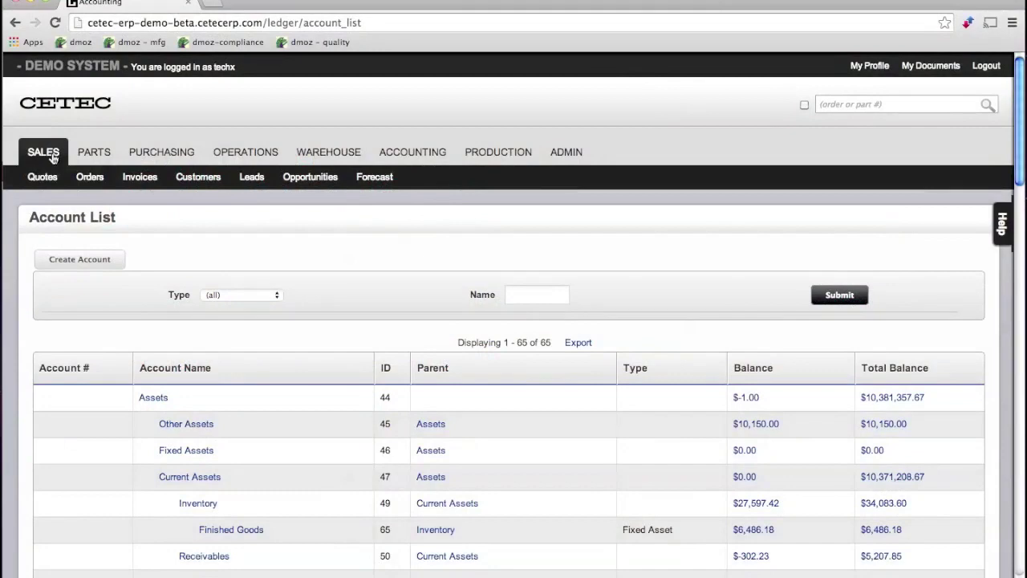
# Create a new quote for customer Flextronics Medical, entering the customer PO number and selecting the customer's ship-to address
pyautogui.moveTo(41, 178)
pyautogui.click(41, 220)
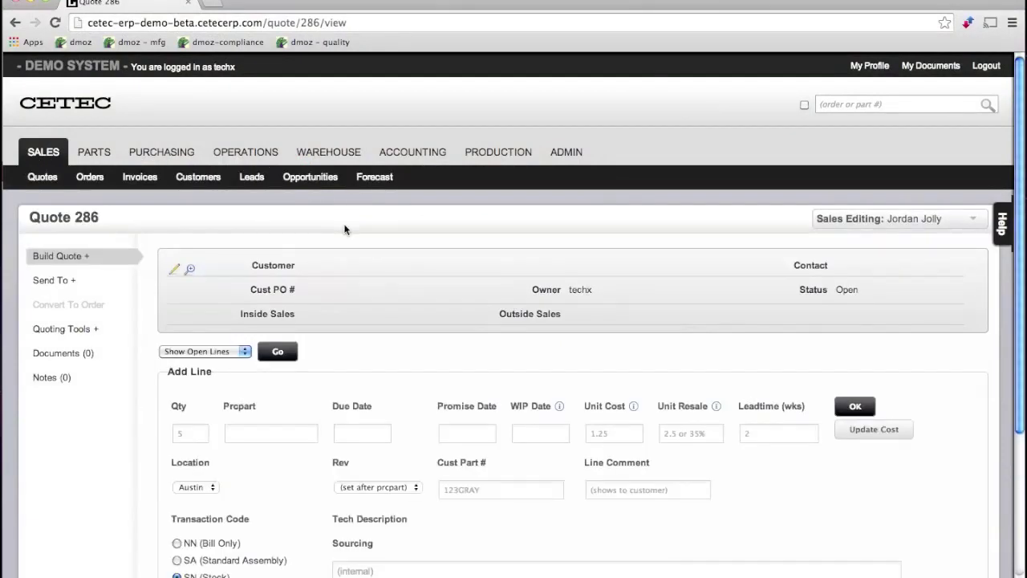
pyautogui.click(174, 272)
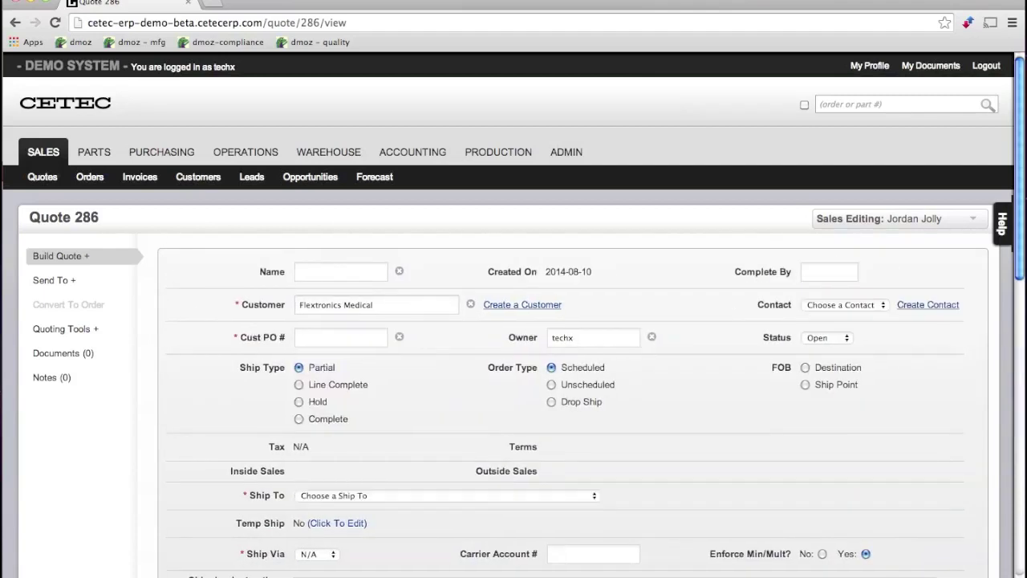
pyautogui.click(347, 336)
pyautogui.write('2332')
pyautogui.click(305, 496)
pyautogui.click(307, 513)
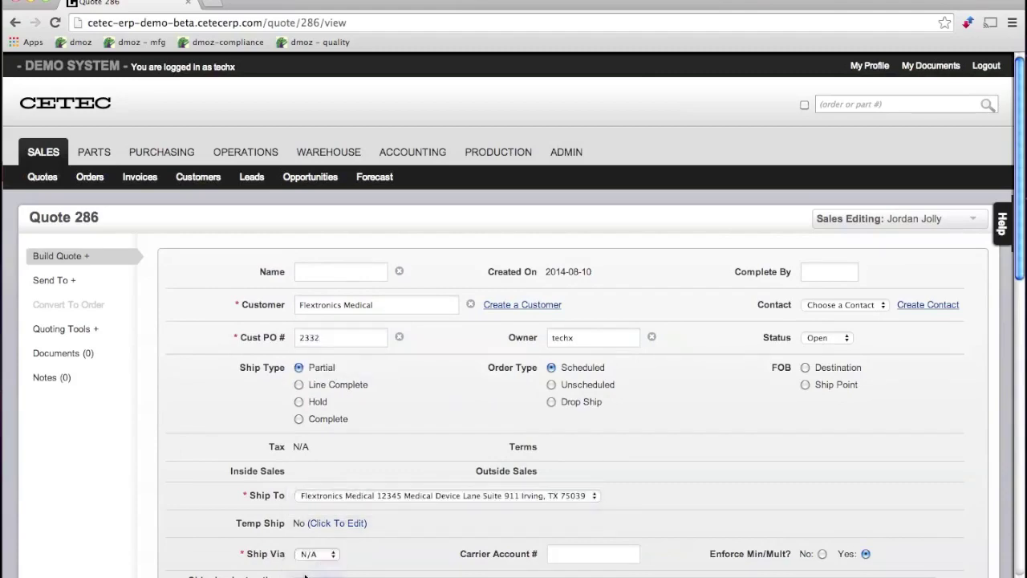
pyautogui.scroll(-10, 305, 562)
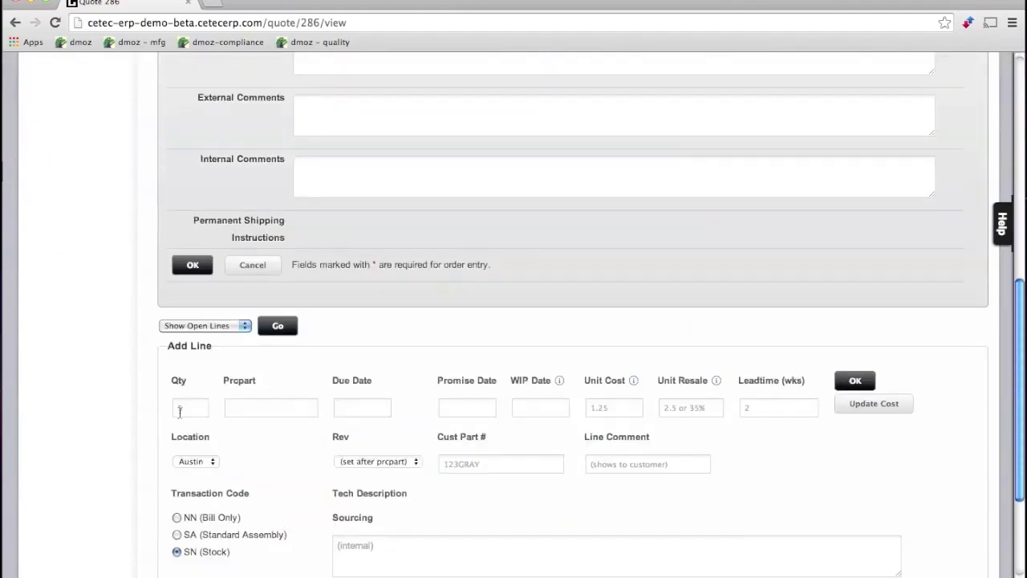
pyautogui.click(181, 269)
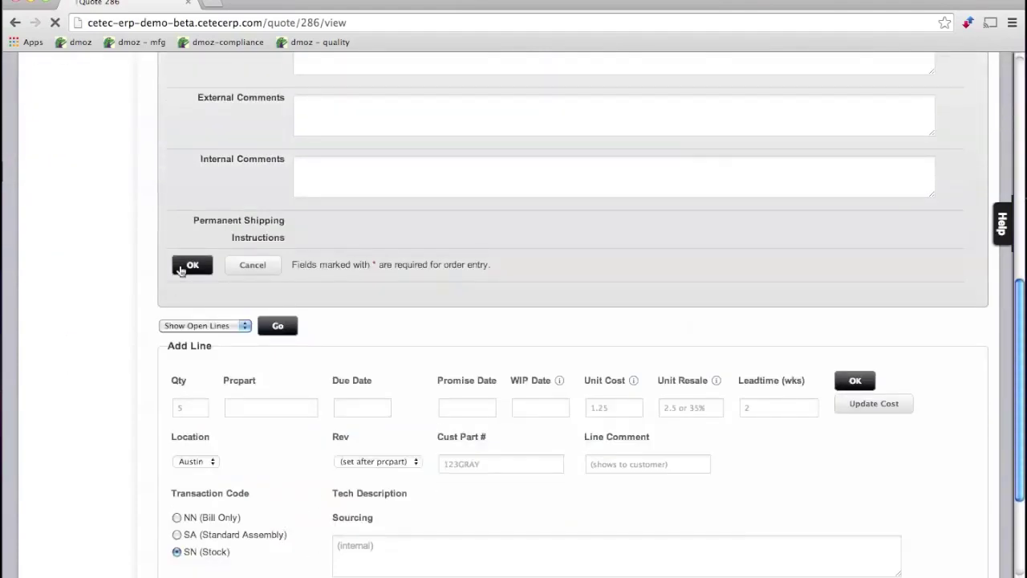
pyautogui.scroll(-3, 426, 248)
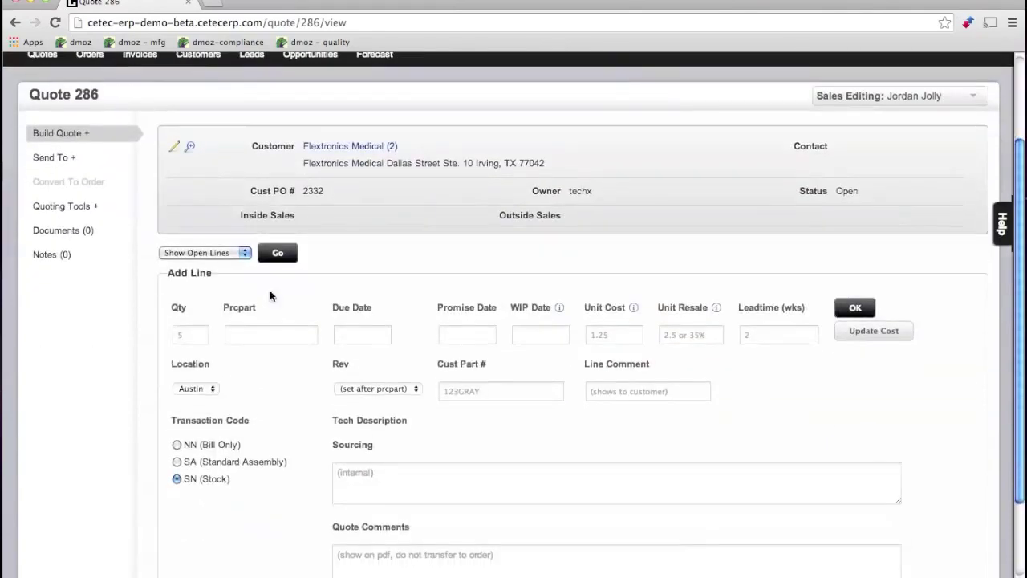
pyautogui.click(183, 337)
pyautogui.write('10')
pyautogui.press('Tab')
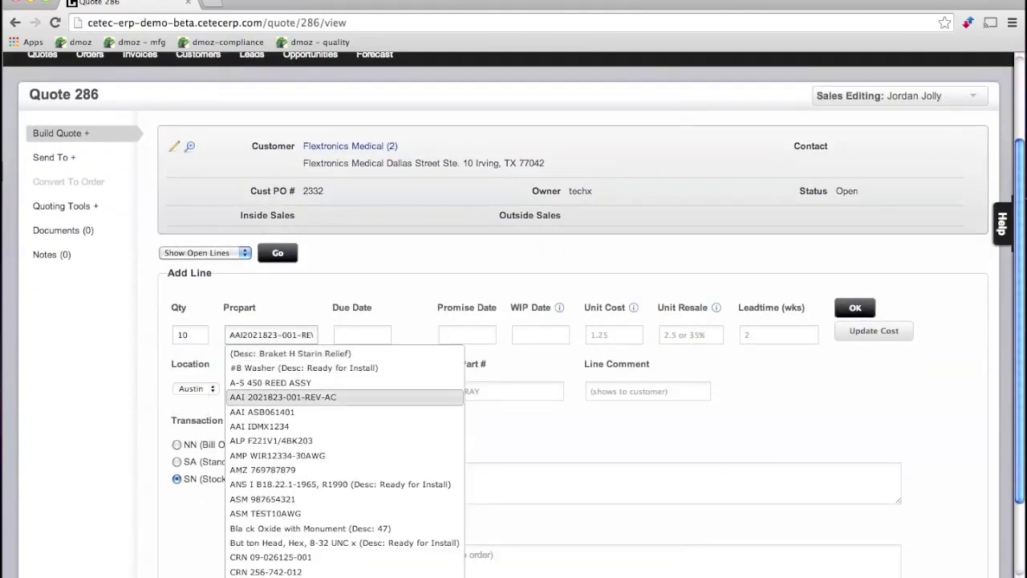
pyautogui.click(257, 397)
pyautogui.click(365, 447)
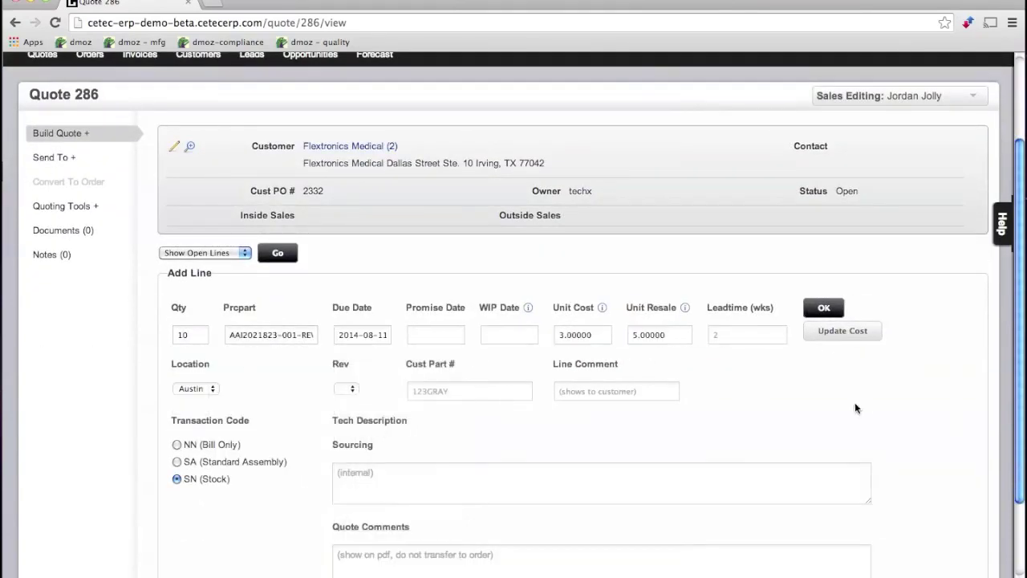
pyautogui.click(178, 462)
pyautogui.click(834, 309)
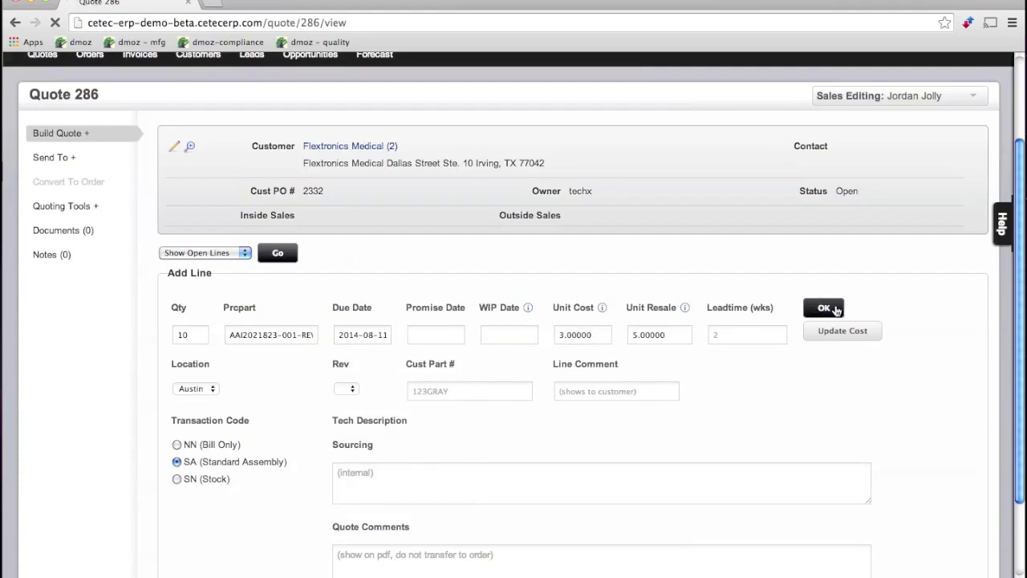
# Preview the quotation PDF down to its line items and open the form for emailing it
pyautogui.click(40, 281)
pyautogui.click(63, 308)
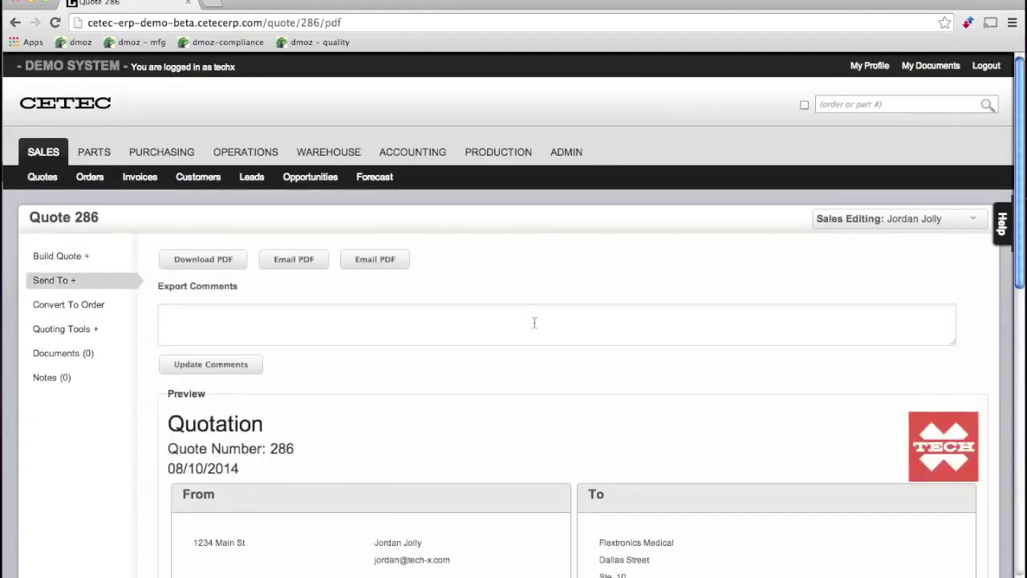
pyautogui.scroll(-1, 632, 314)
pyautogui.scroll(-5, 633, 314)
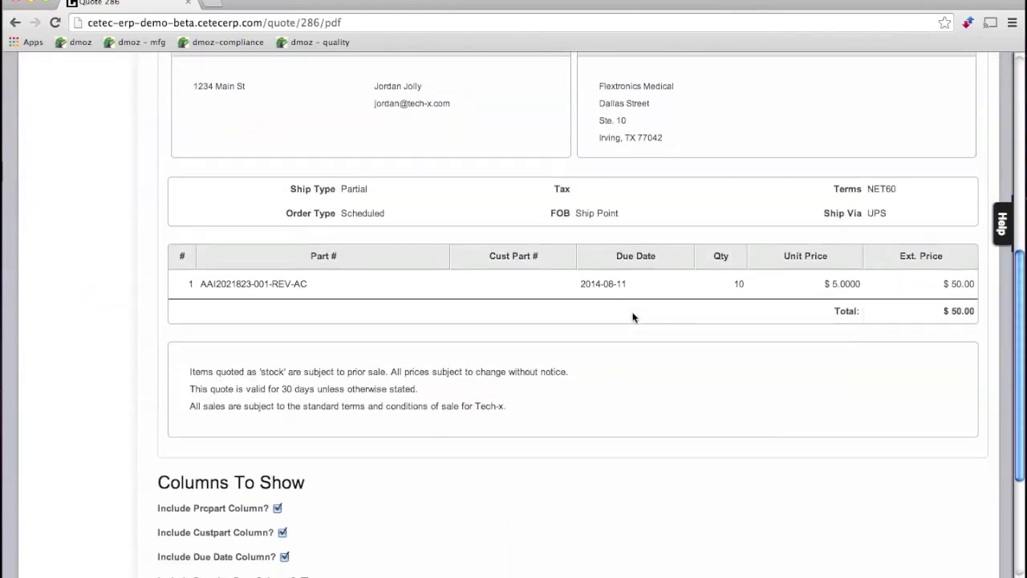
pyautogui.scroll(6, 632, 315)
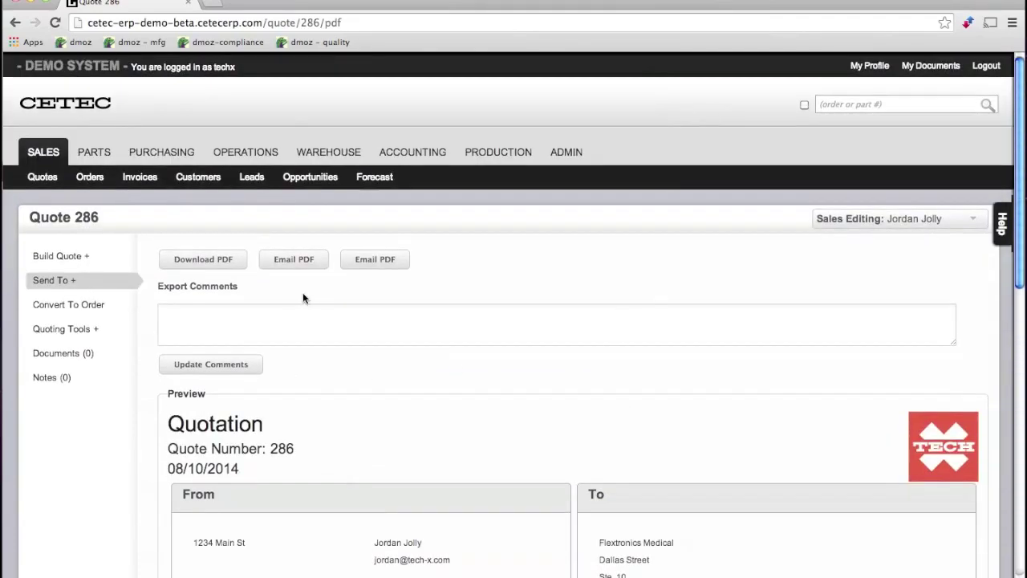
pyautogui.click(286, 263)
# Return to the quote's View & Edit page and examine its workflow assignment and next-step options
pyautogui.click(53, 261)
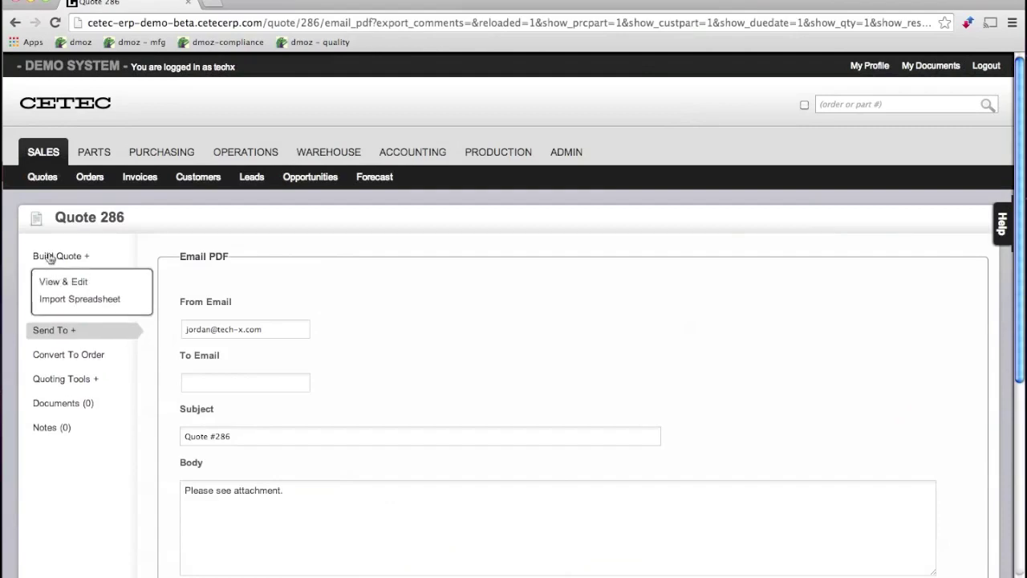
pyautogui.click(53, 282)
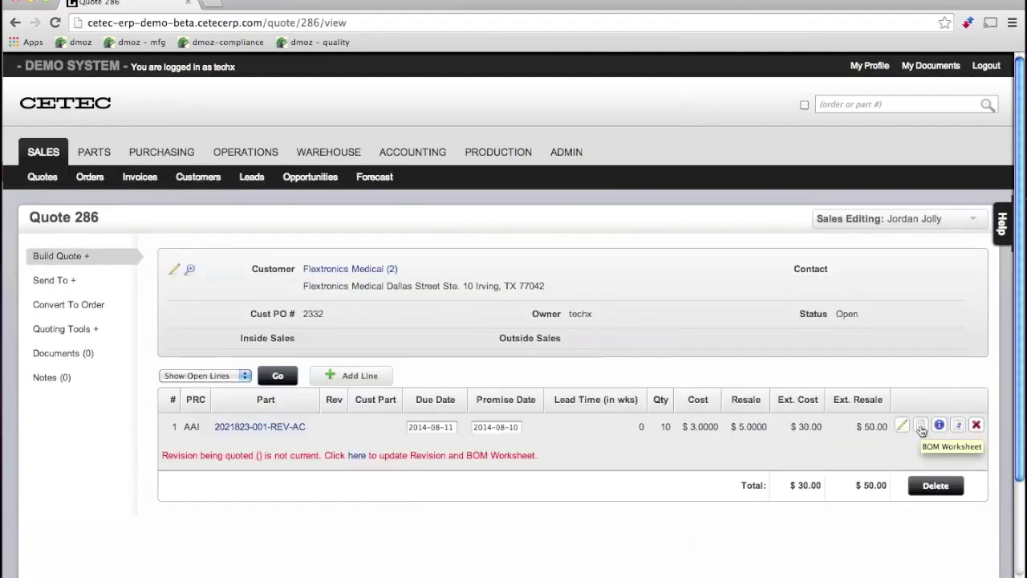
pyautogui.click(918, 222)
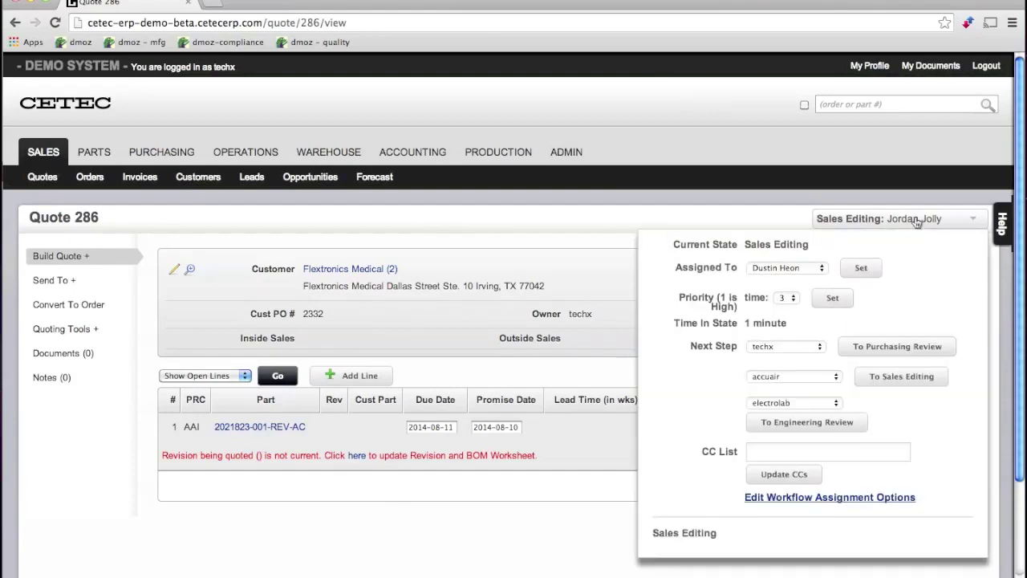
pyautogui.click(803, 376)
pyautogui.click(493, 531)
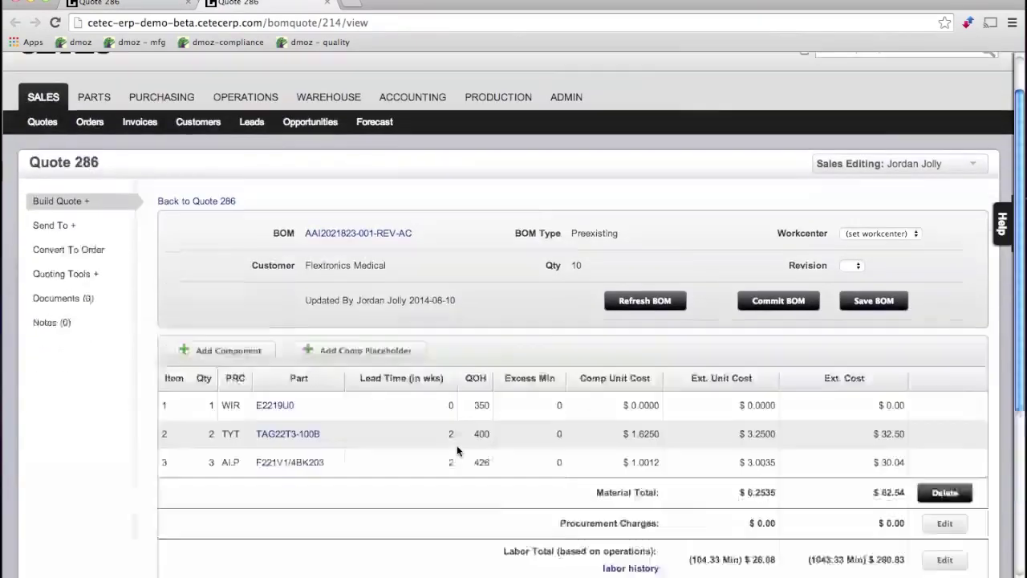
# Examine the edit options of component F221V1/4BK203 in the BOM worksheet, including Identify As BOM, and leave without saving
pyautogui.moveTo(368, 436); pyautogui.dragTo(995, 340)
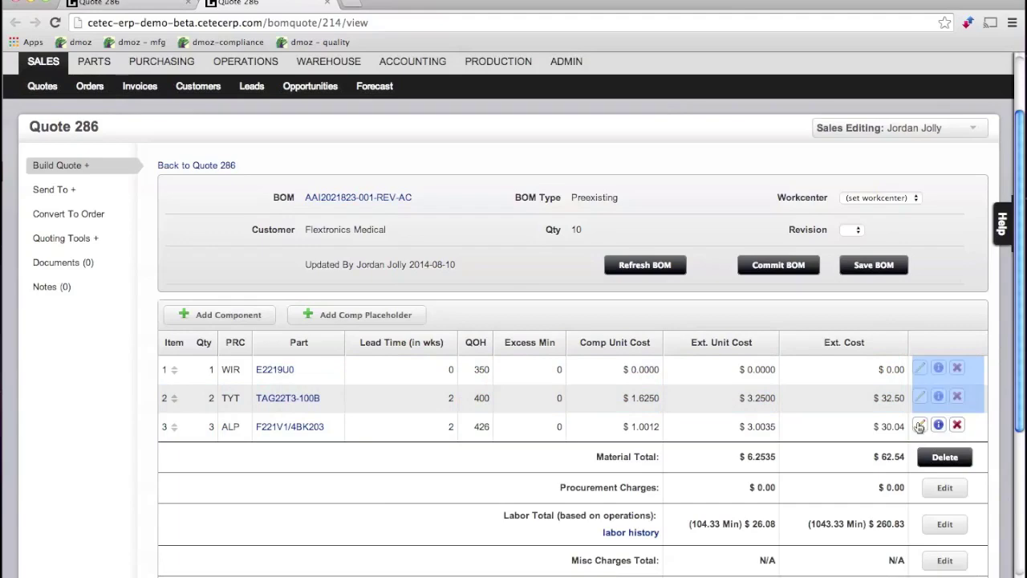
pyautogui.click(920, 425)
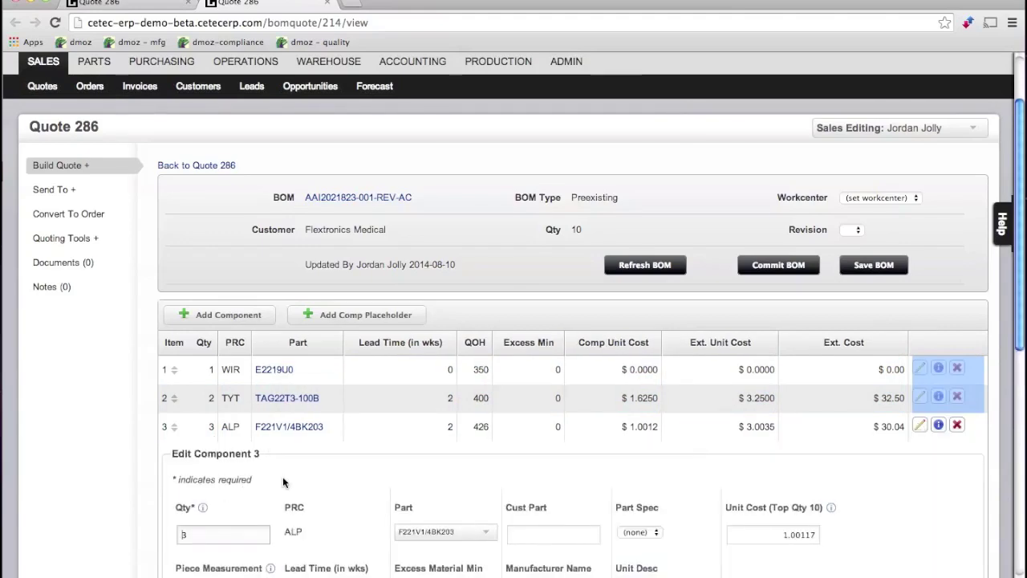
pyautogui.scroll(-3, 282, 477)
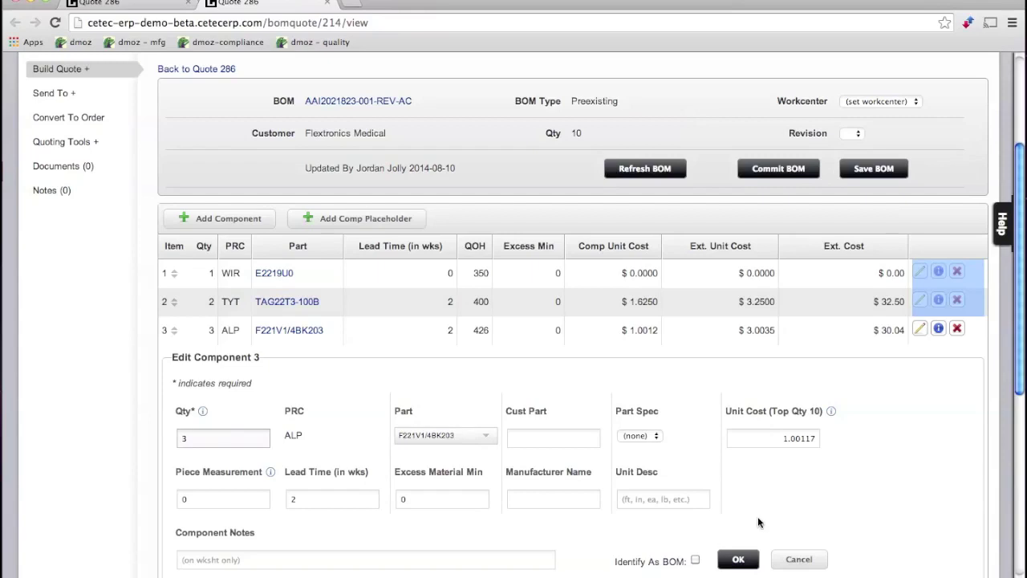
pyautogui.click(695, 561)
pyautogui.click(778, 559)
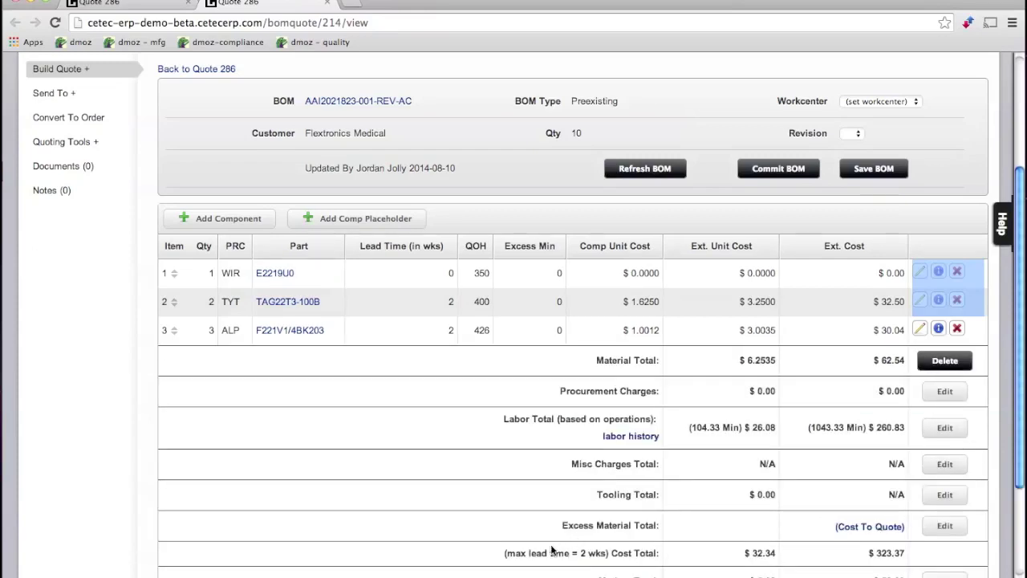
pyautogui.moveTo(555, 526); pyautogui.dragTo(660, 526)
pyautogui.click(567, 487)
pyautogui.scroll(-3, 584, 494)
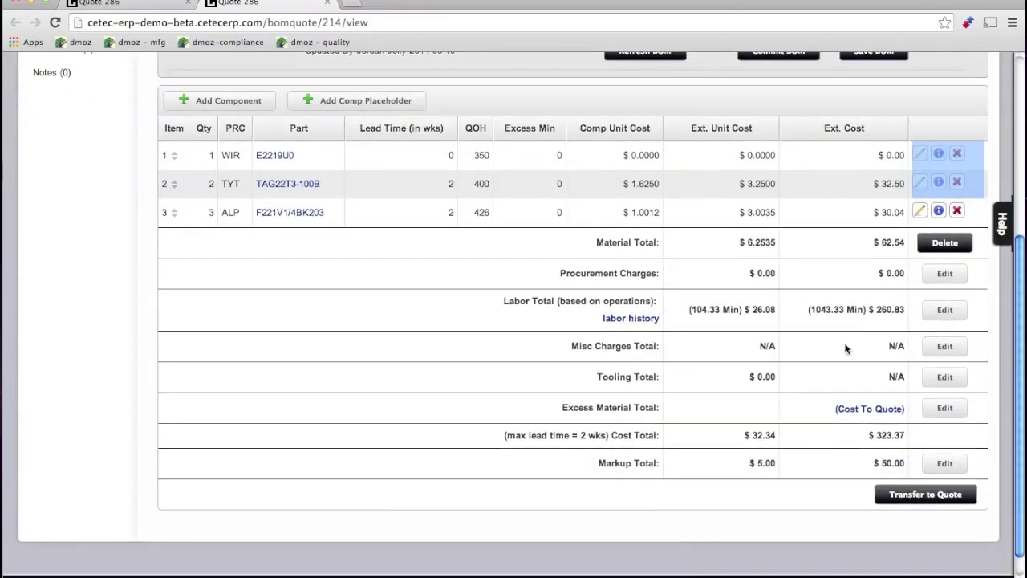
pyautogui.click(945, 311)
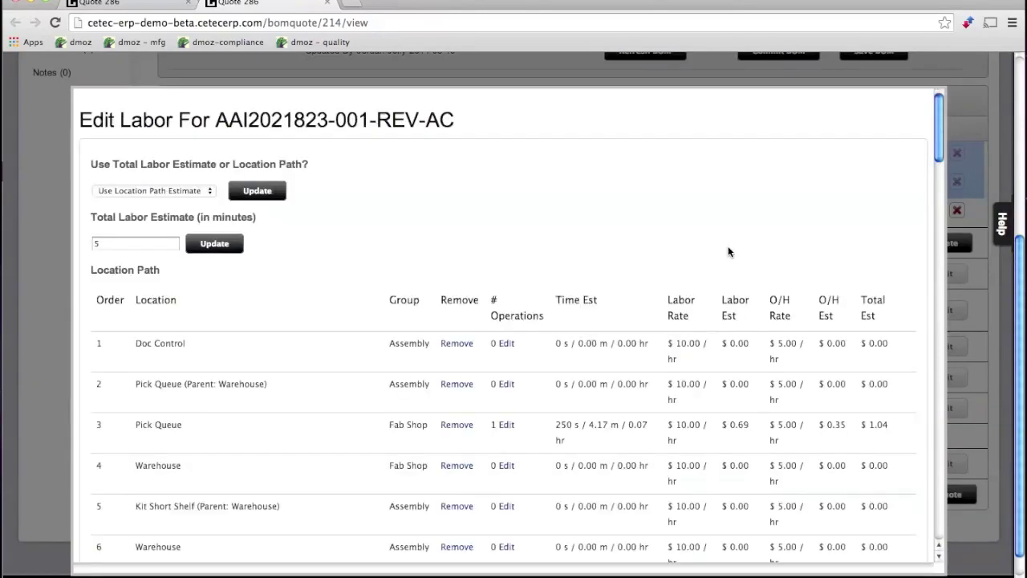
pyautogui.scroll(-1, 720, 236)
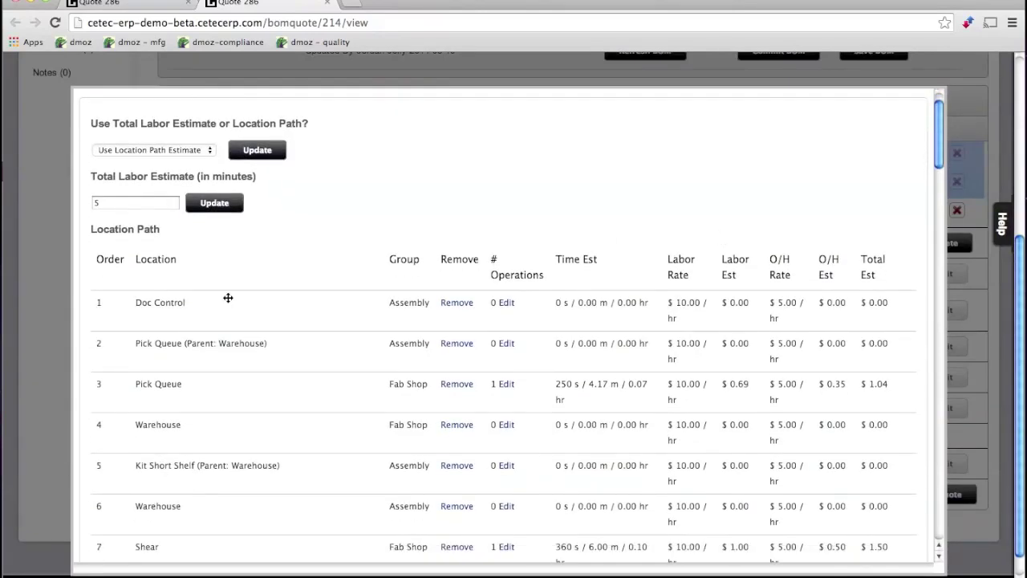
pyautogui.scroll(-6, 228, 297)
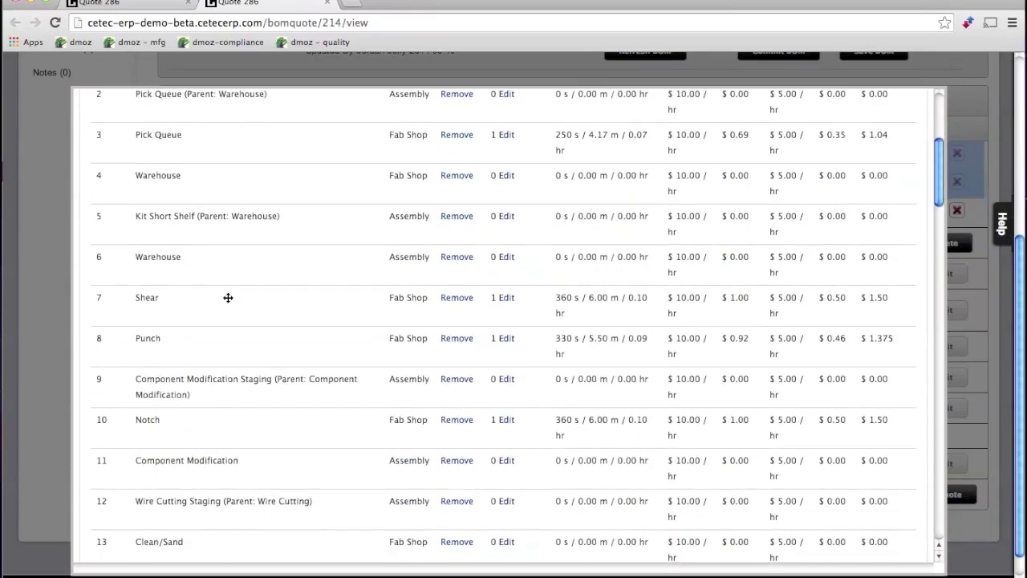
pyautogui.scroll(-4, 228, 298)
pyautogui.scroll(-3, 474, 318)
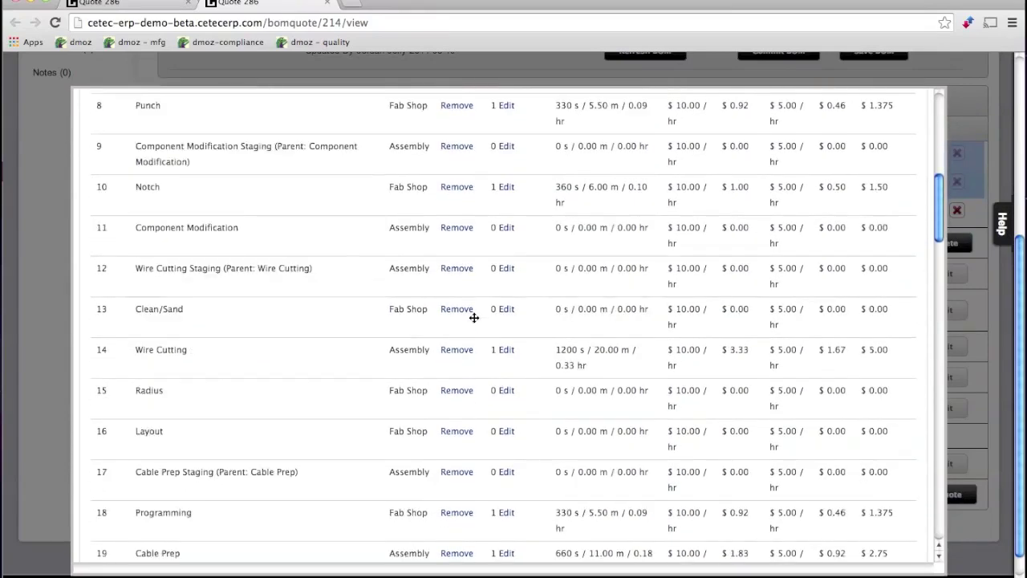
pyautogui.scroll(-7, 474, 318)
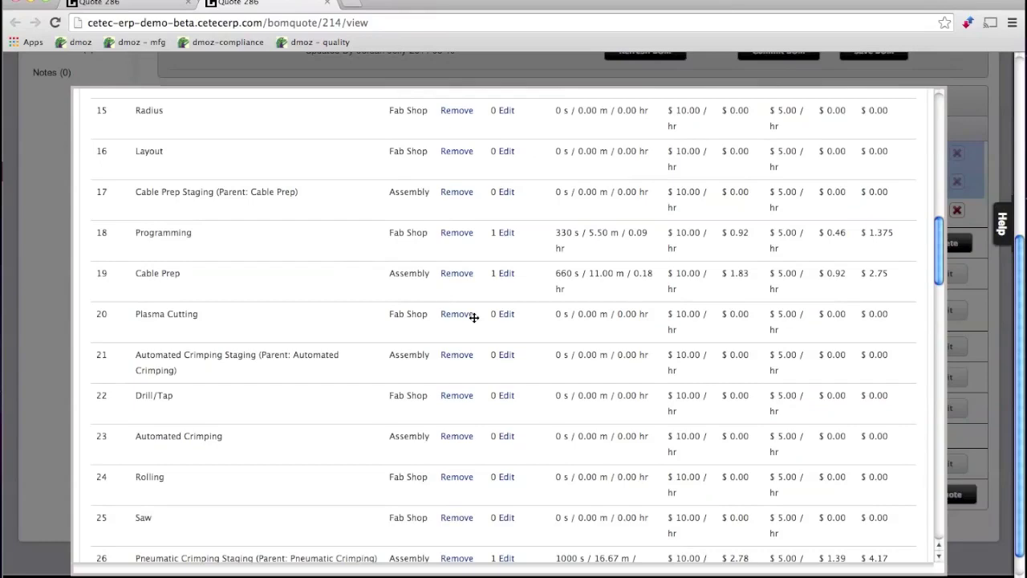
pyautogui.press('Escape')
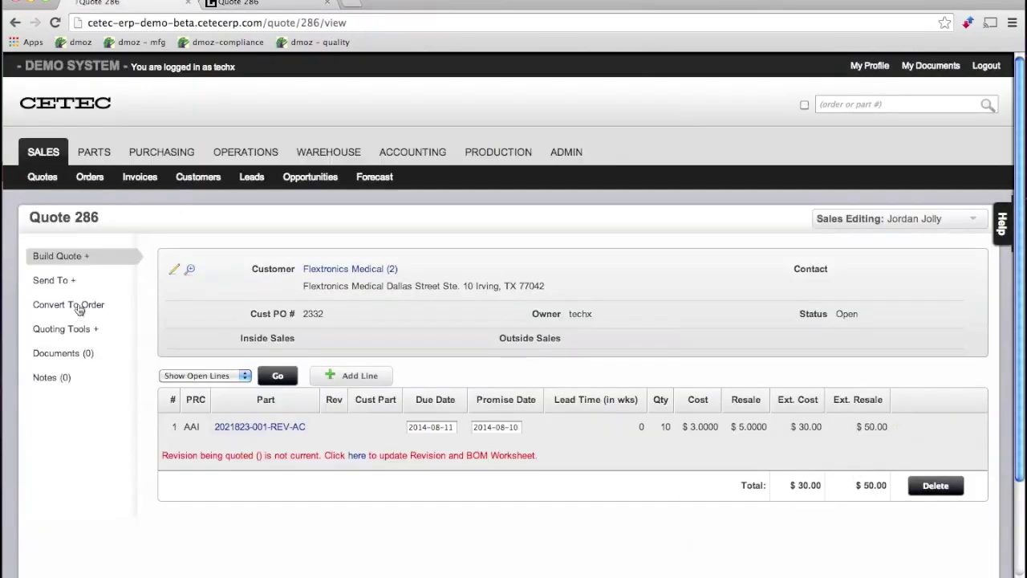
# Convert the quote to an order, place the order, and check its assembly line item
pyautogui.click(78, 308)
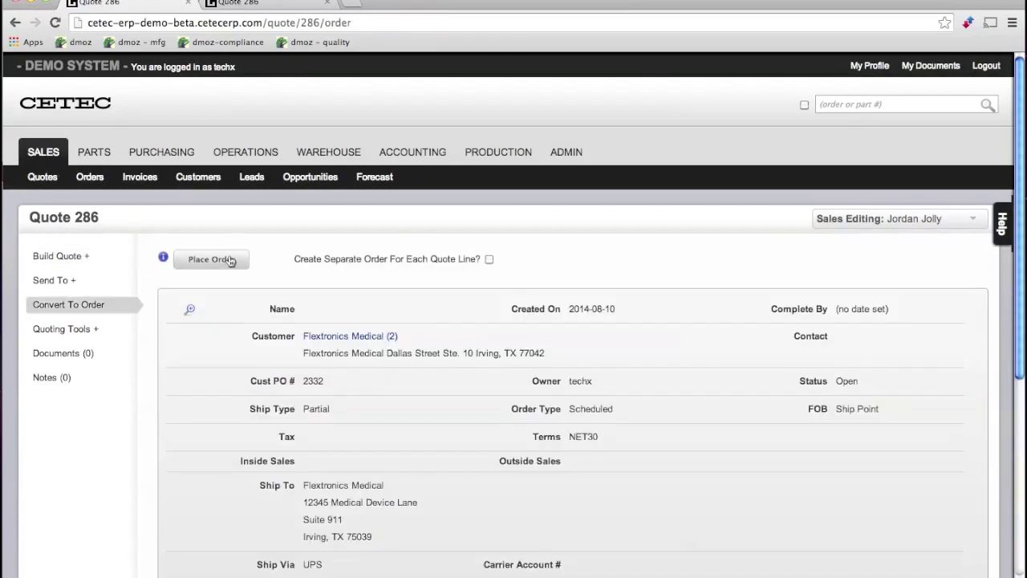
pyautogui.click(230, 260)
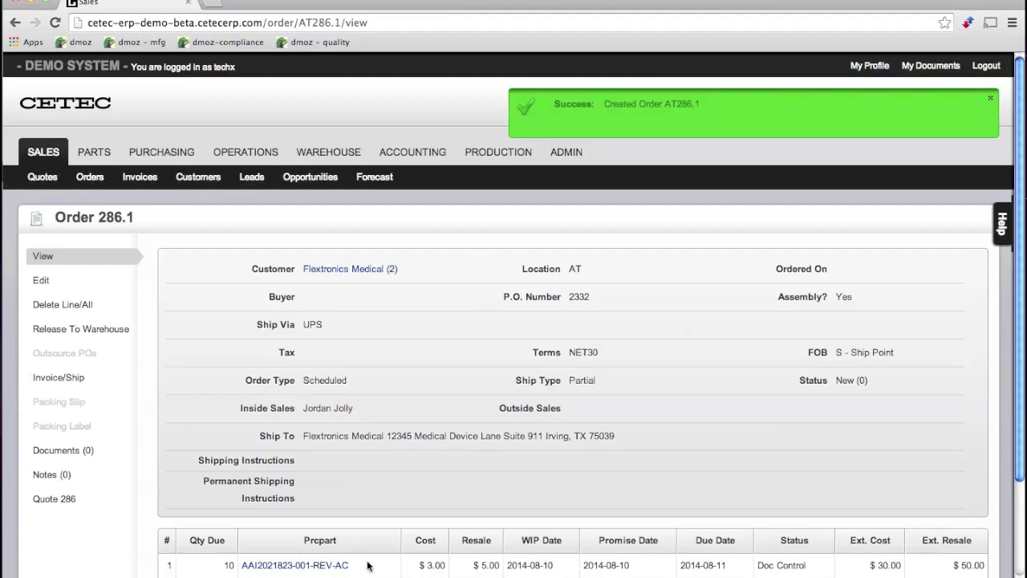
pyautogui.moveTo(365, 567); pyautogui.dragTo(237, 569)
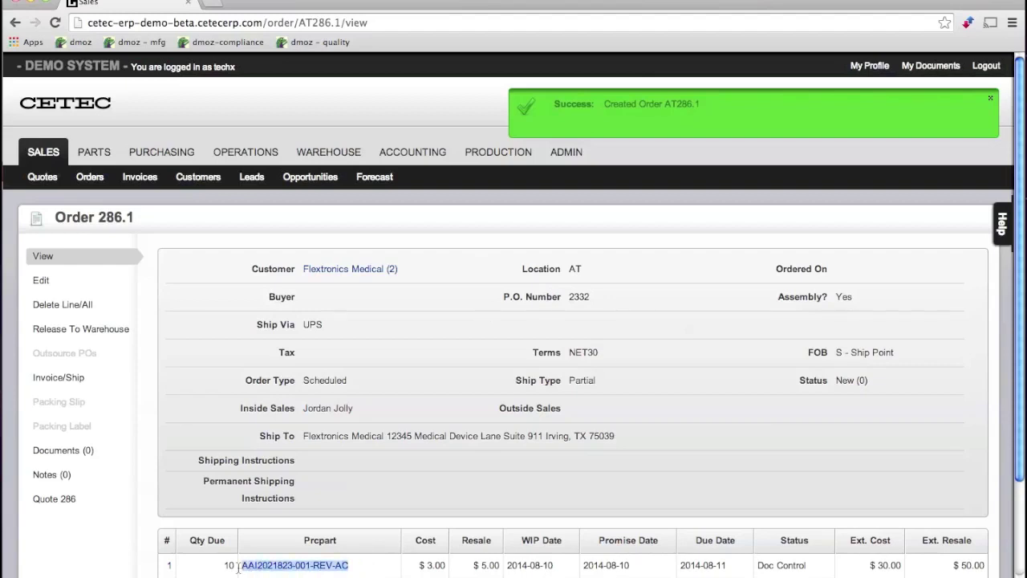
pyautogui.click(454, 487)
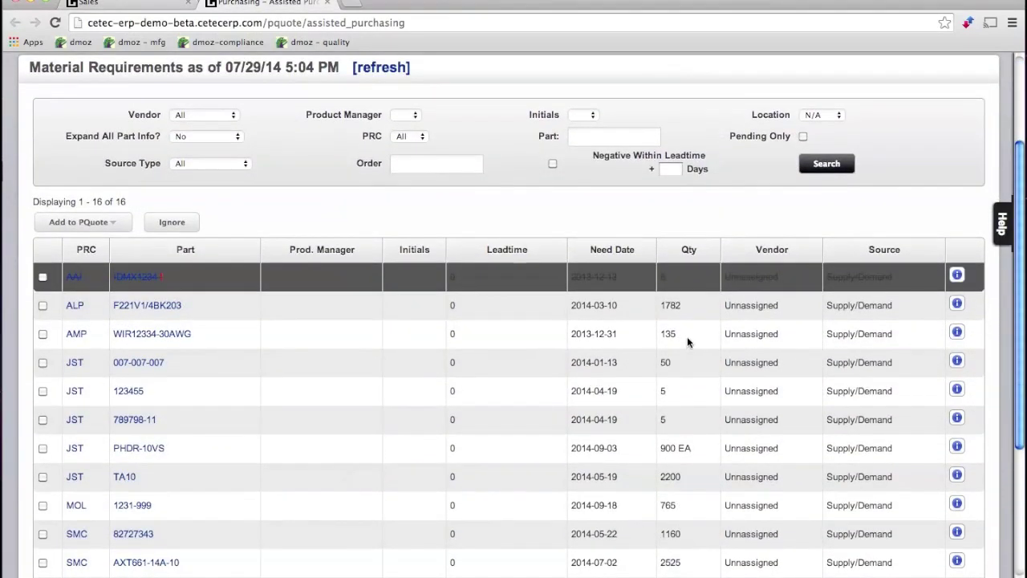
# Check the need date of WIR12334-30AWG in Material Requirements and set the Source Type filter to Supply/Demand
pyautogui.moveTo(688, 343); pyautogui.dragTo(570, 337)
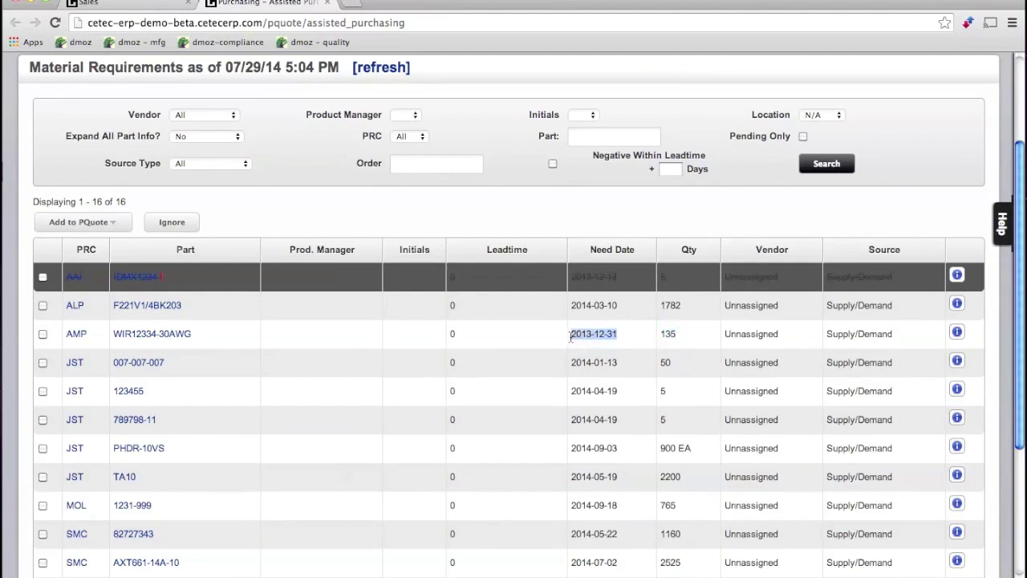
pyautogui.click(216, 160)
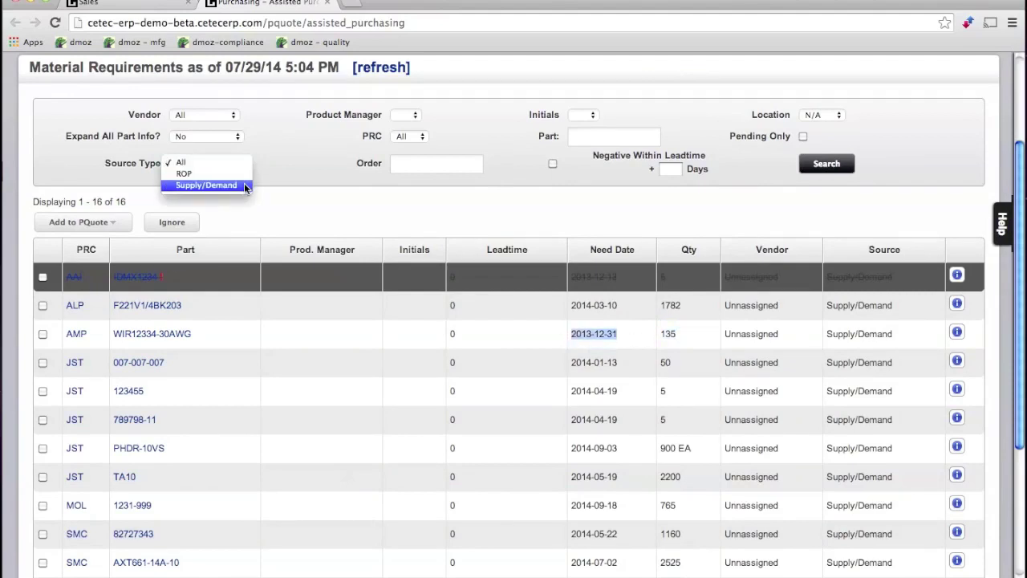
pyautogui.click(241, 186)
pyautogui.scroll(4, 301, 197)
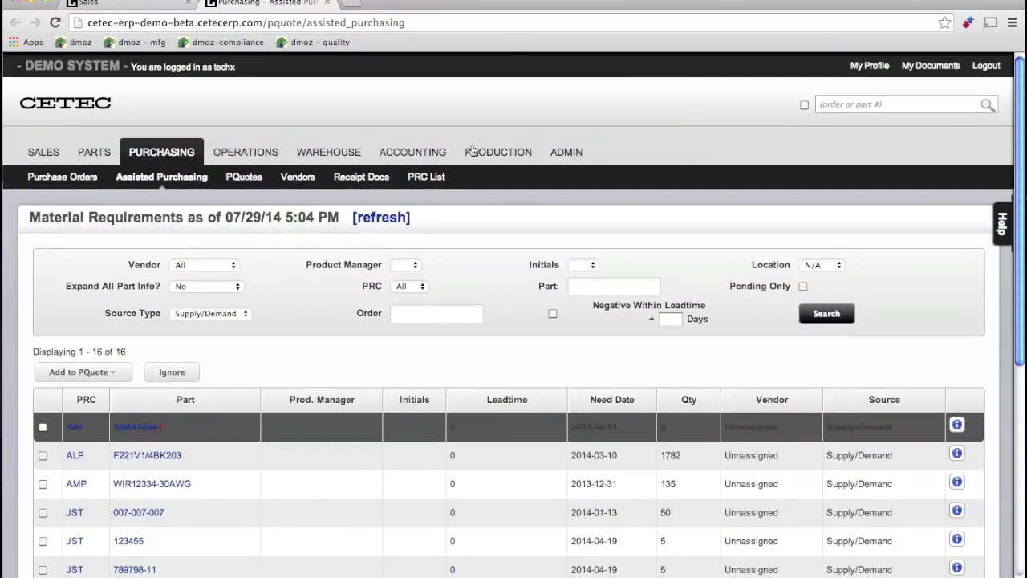
# Open the production Shortage Report in a separate tab and look over its late workorders and search filters
pyautogui.moveTo(474, 151)
pyautogui.moveTo(40, 178)
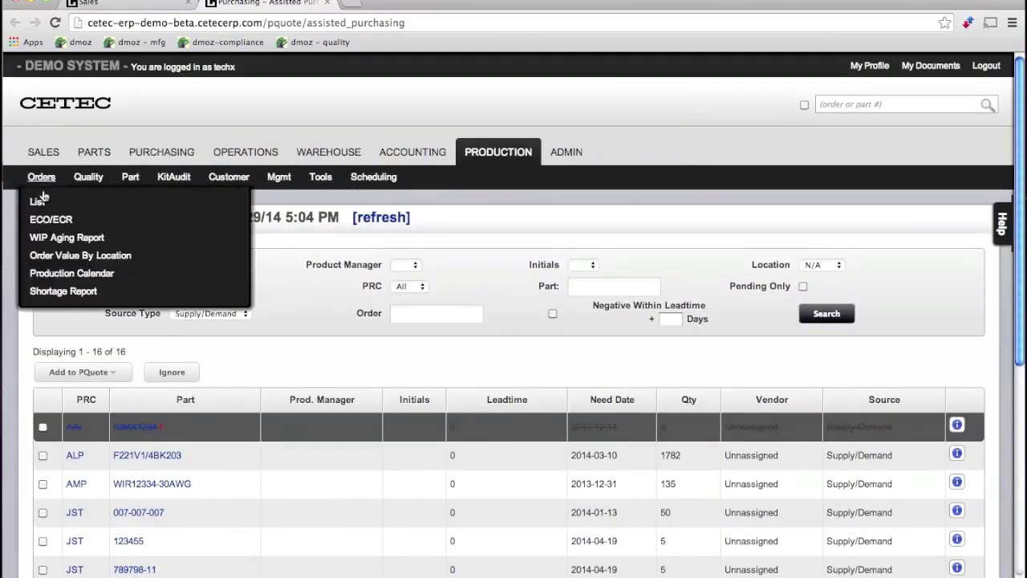
pyautogui.click(47, 293)
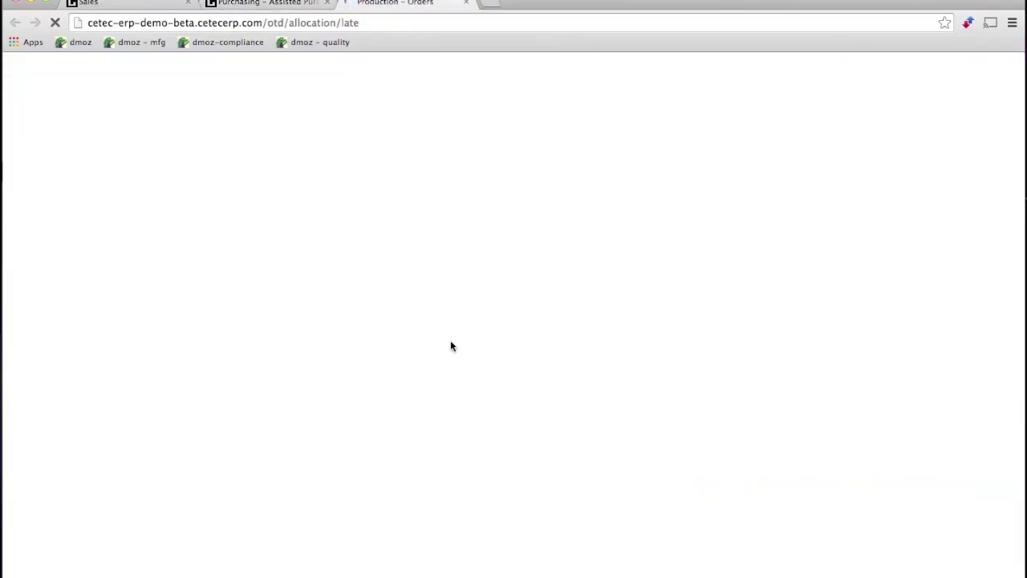
pyautogui.scroll(-1, 638, 383)
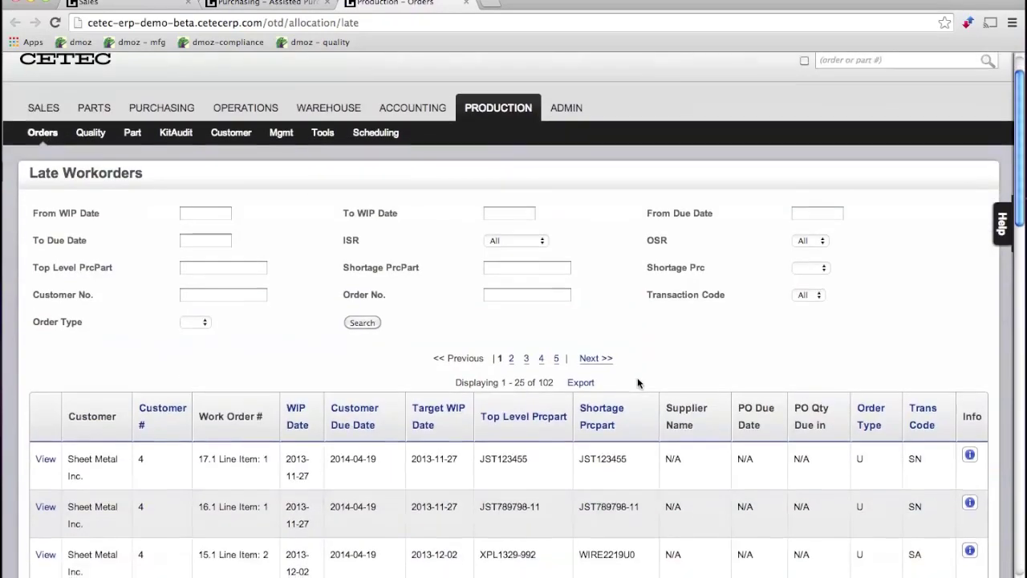
pyautogui.scroll(1, 637, 382)
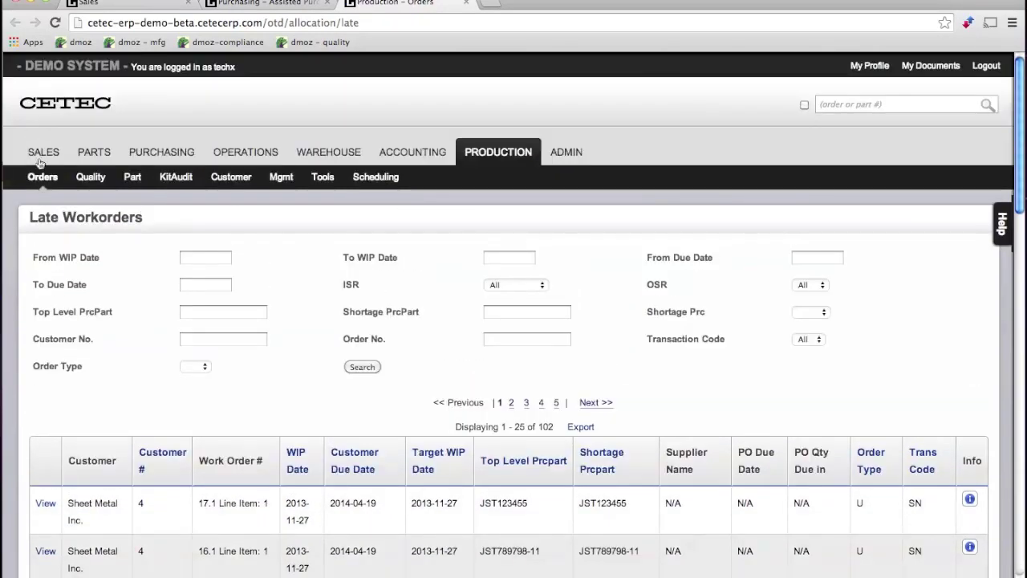
# Open the Part Allocation List in a separate tab and examine its Days Early filter and column
pyautogui.moveTo(93, 152)
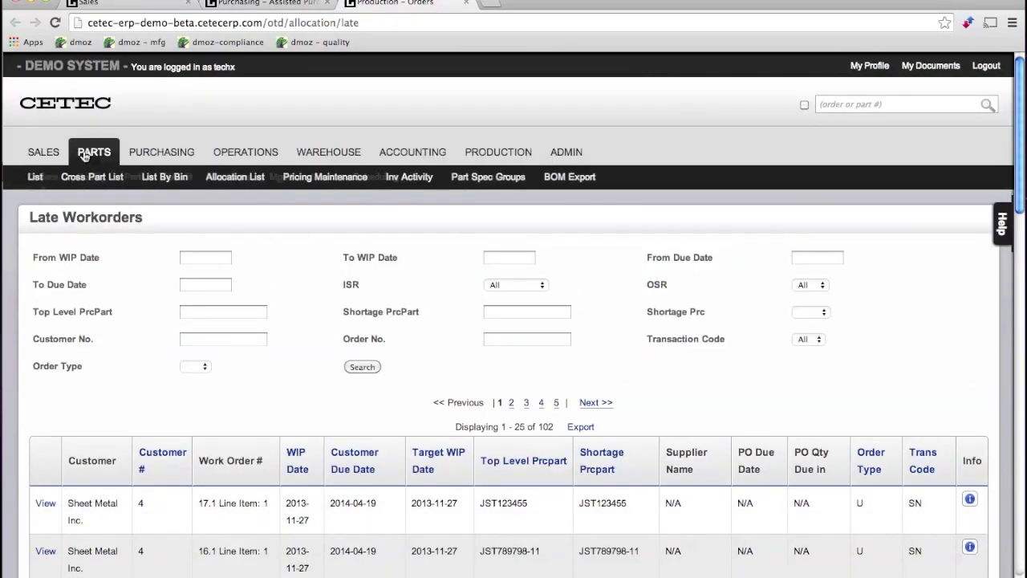
pyautogui.keyDown('super'); pyautogui.click(246, 179); pyautogui.keyUp('super')
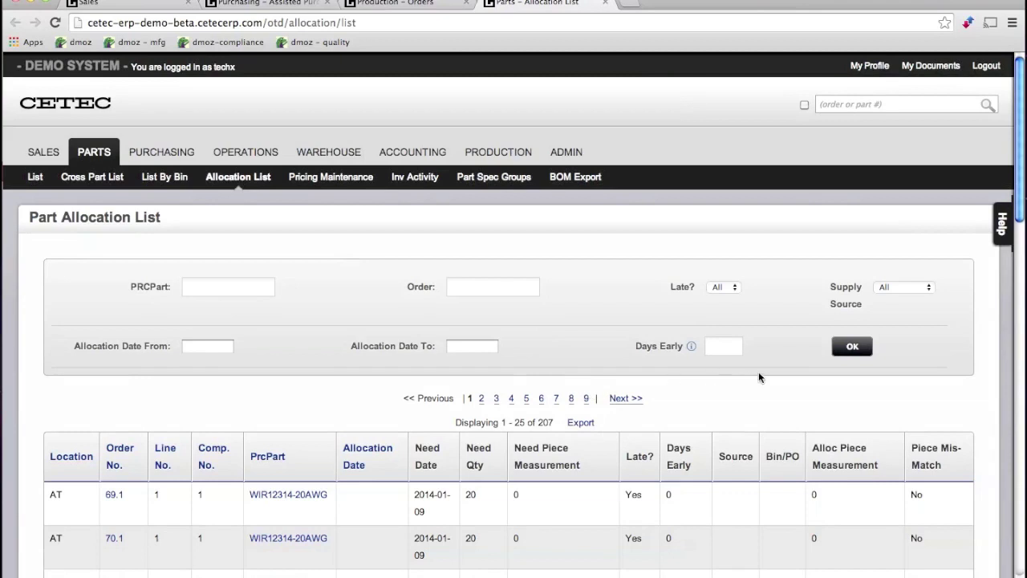
pyautogui.scroll(-2, 759, 371)
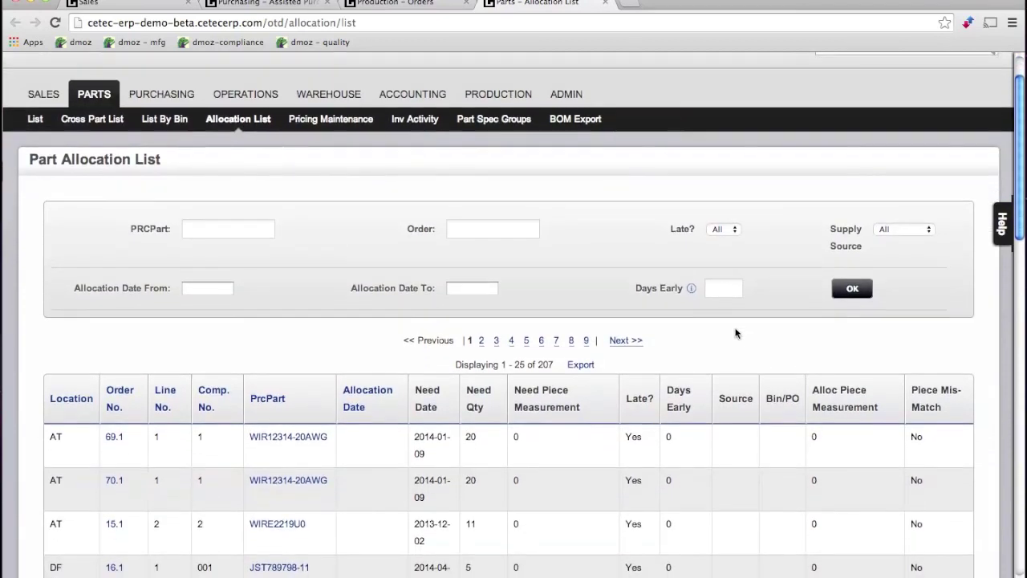
pyautogui.moveTo(691, 291)
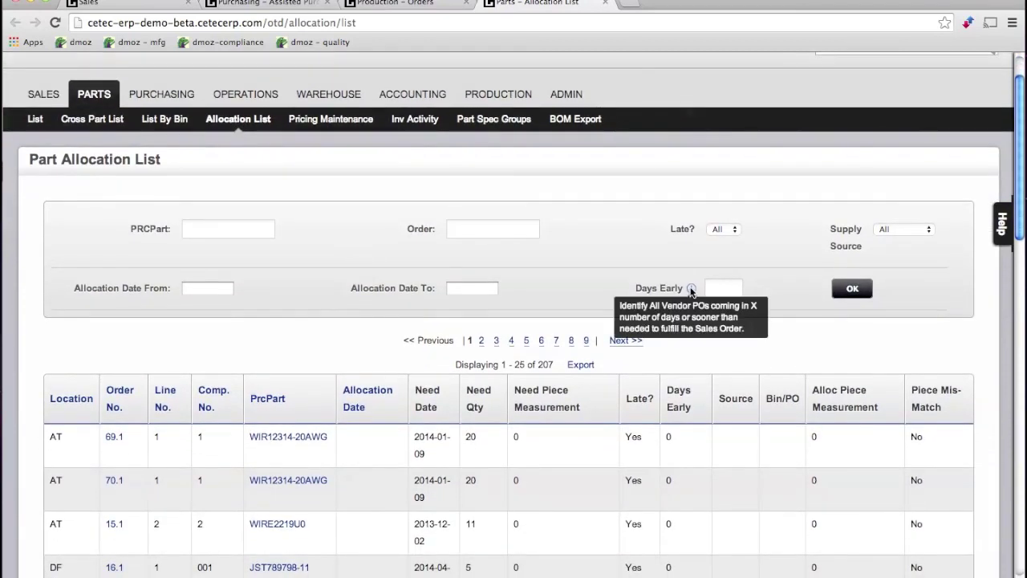
pyautogui.moveTo(692, 410); pyautogui.dragTo(663, 390)
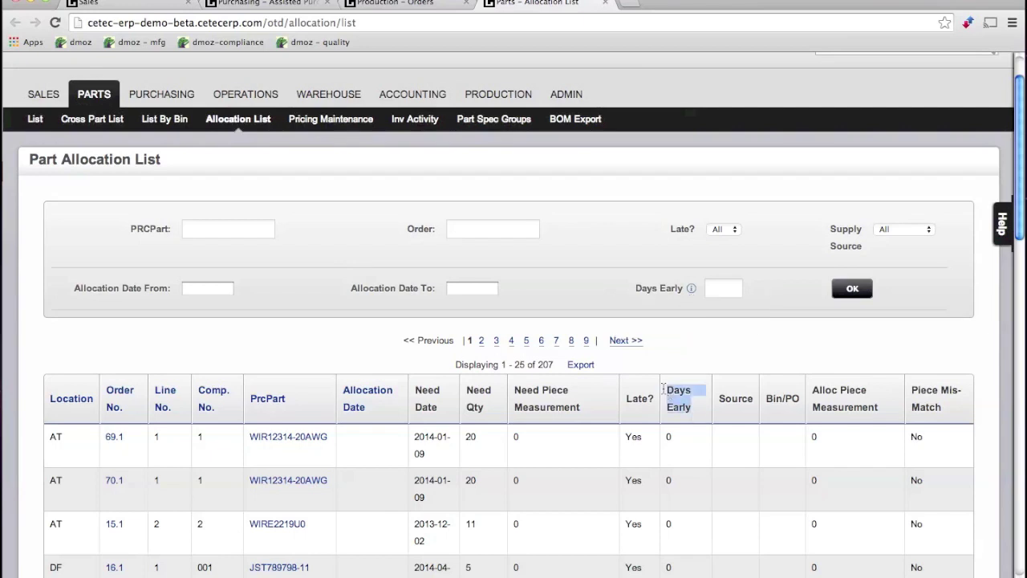
pyautogui.click(718, 348)
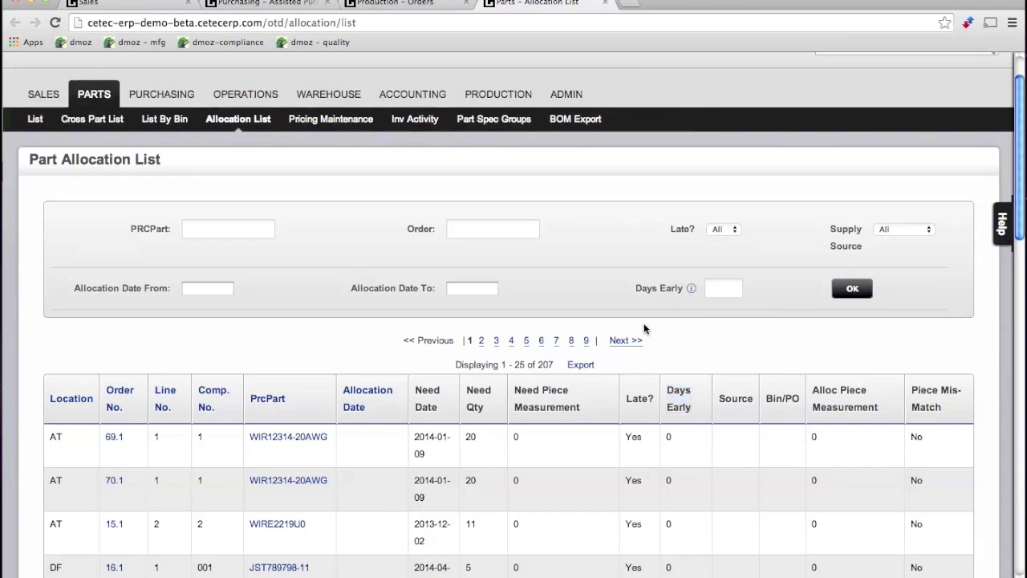
pyautogui.scroll(2, 643, 329)
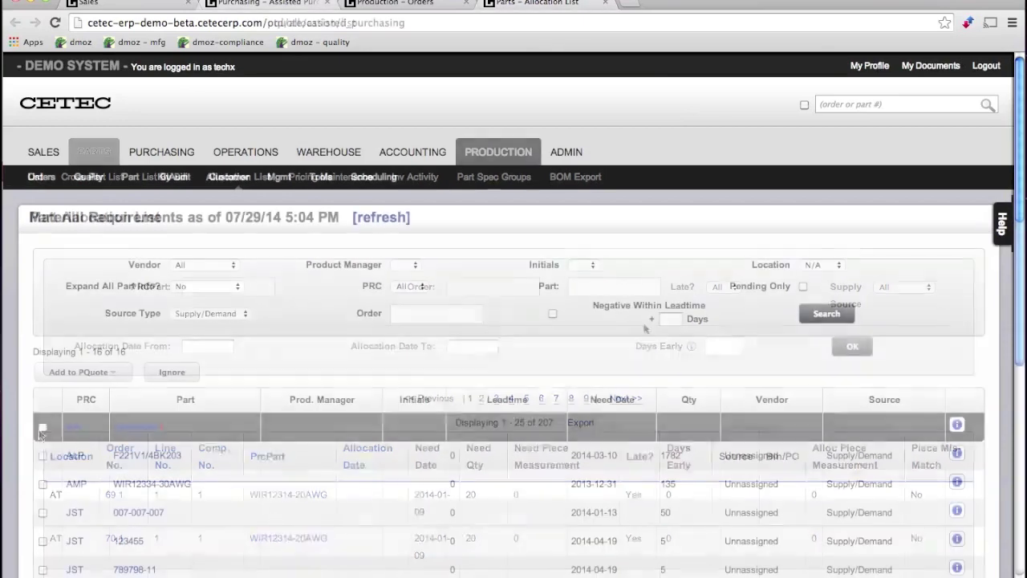
# Add the F221V1/4BK203 requirement from Material Requirements to the existing Home Depot purchase quote
pyautogui.click(42, 455)
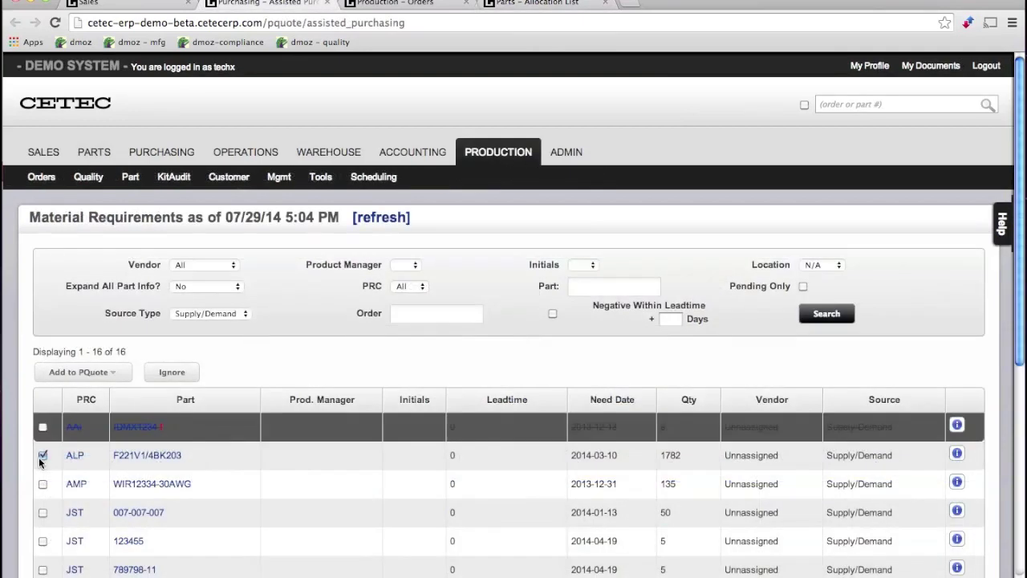
pyautogui.click(80, 372)
pyautogui.click(80, 442)
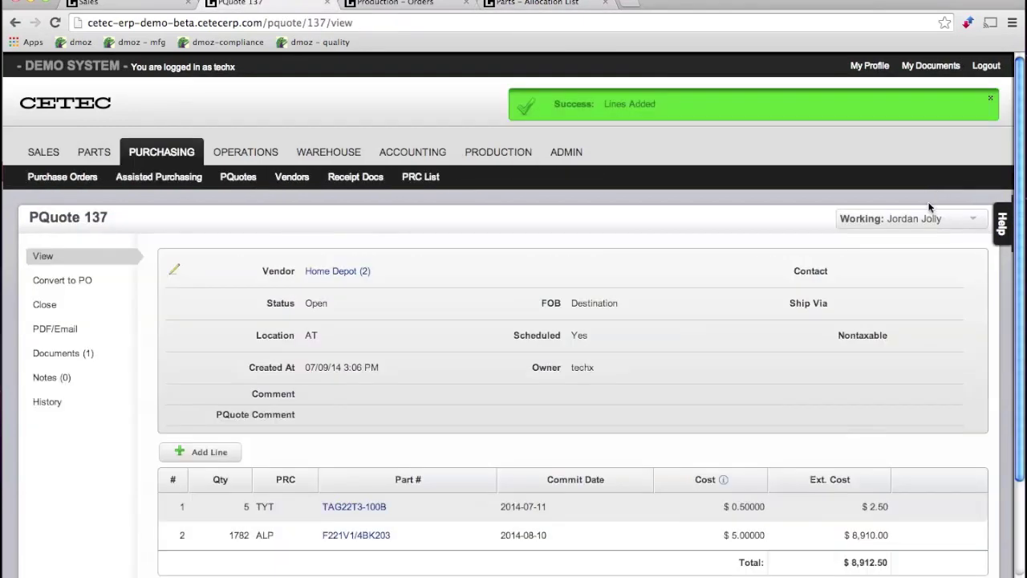
# Move the purchase quote's workflow to Approved to create the purchase order, and preview that order's PDF
pyautogui.moveTo(913, 227)
pyautogui.click(883, 423)
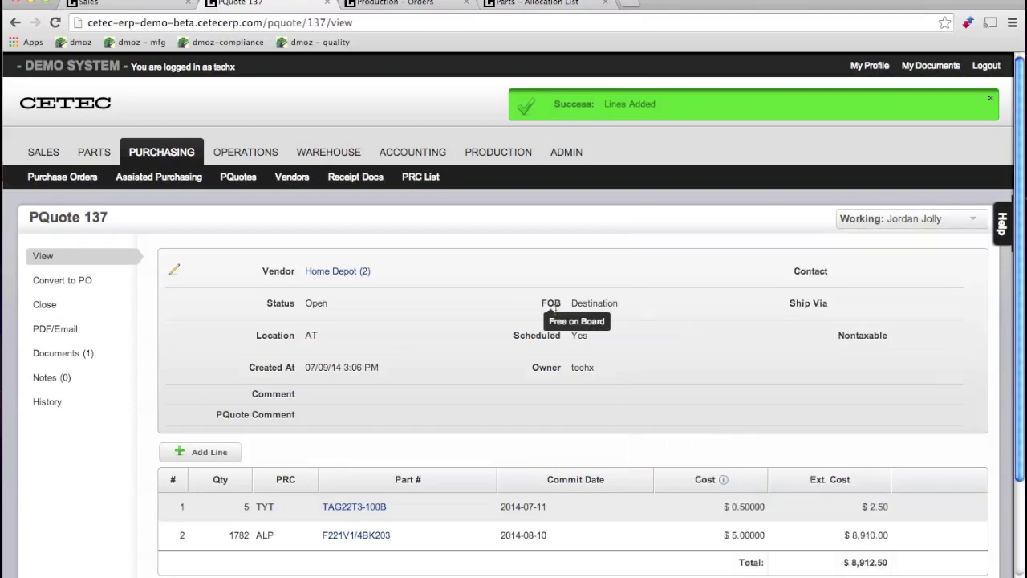
pyautogui.click(41, 427)
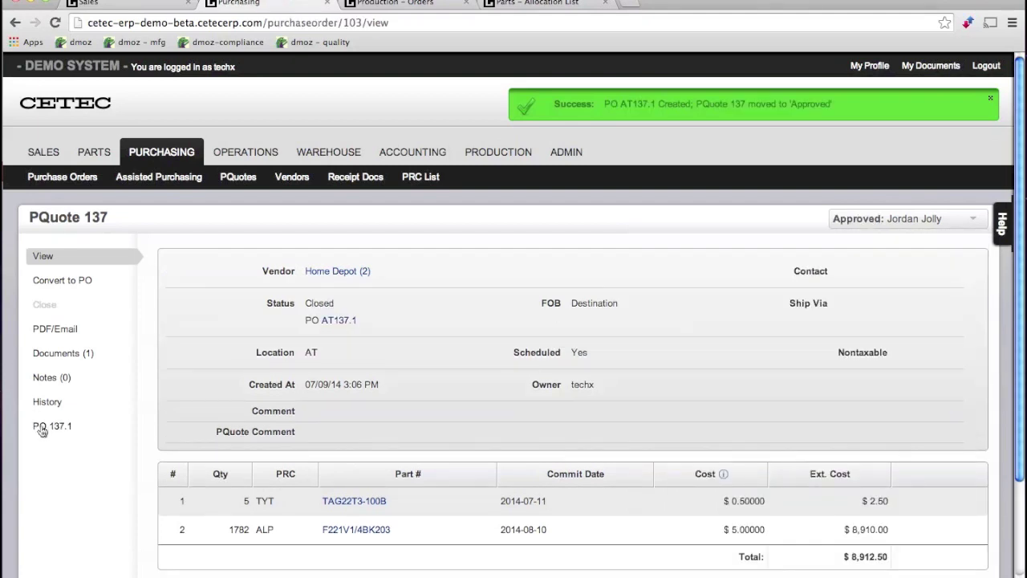
pyautogui.click(67, 355)
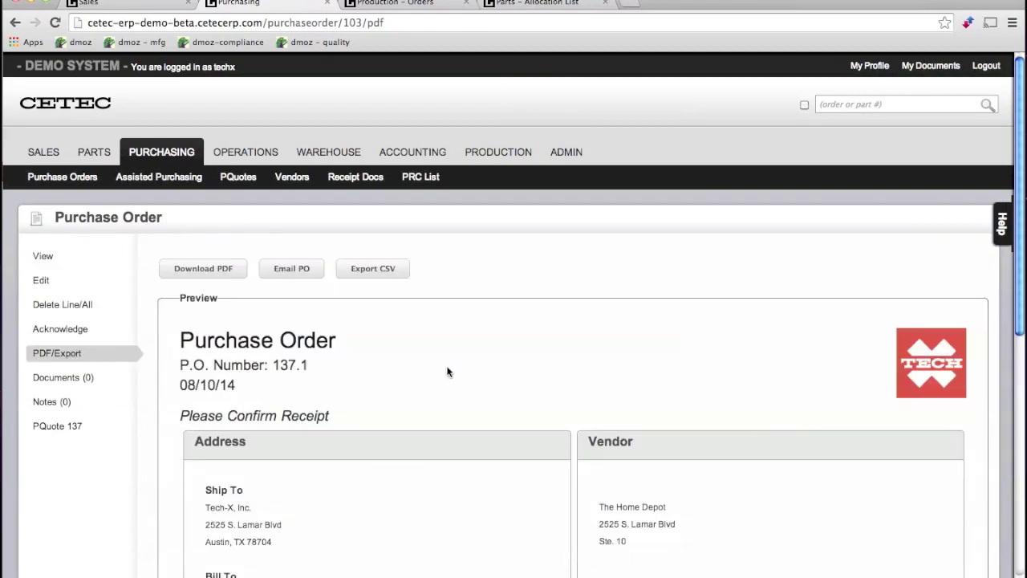
pyautogui.scroll(-5, 447, 369)
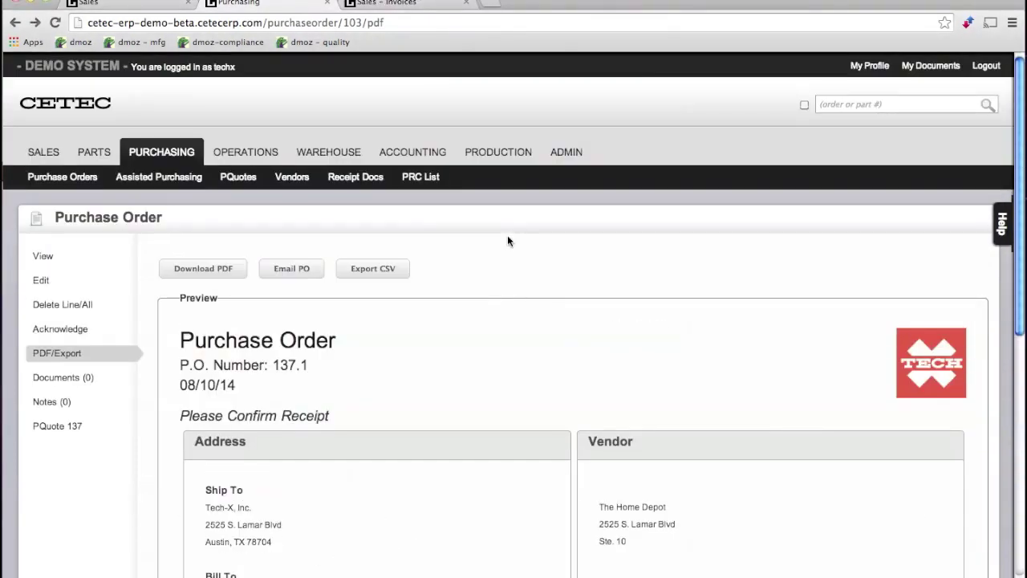
# Open the warehouse Receive Parts form, enter the purchase order number, and select the PO line for part TYTTAG22T3-100B
pyautogui.moveTo(333, 149)
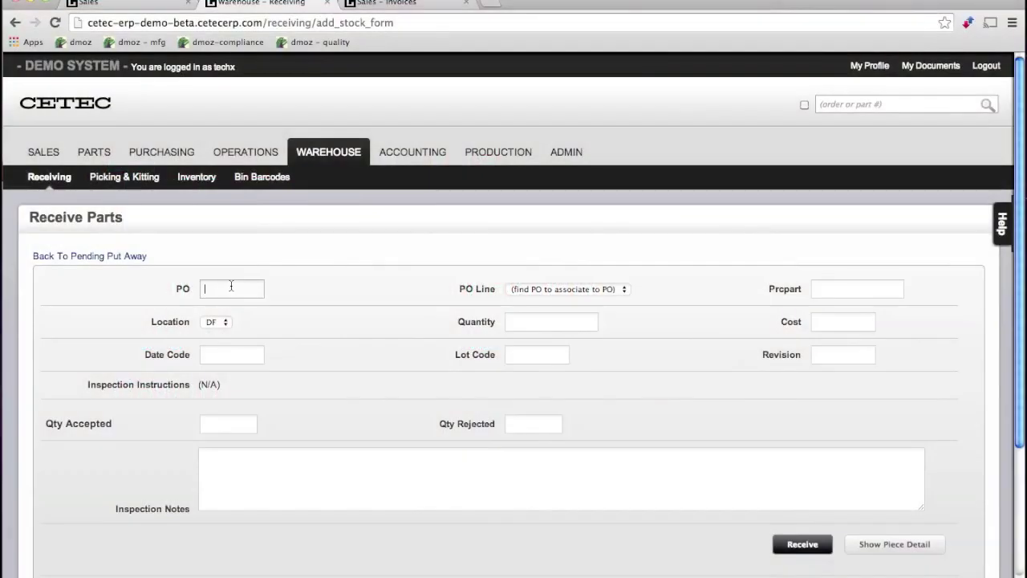
pyautogui.write('7')
pyautogui.click(321, 308)
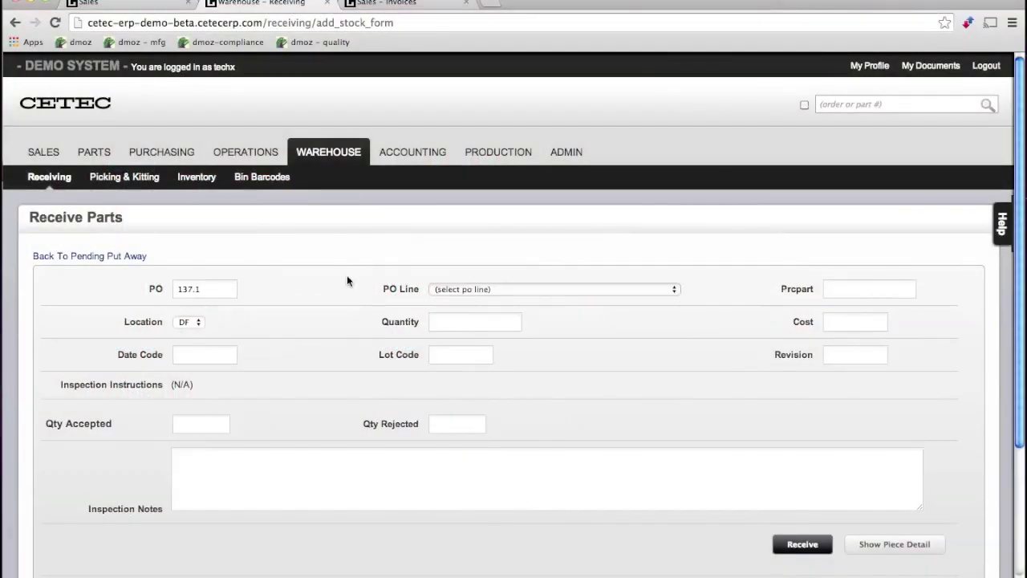
pyautogui.click(591, 288)
pyautogui.click(590, 299)
# Set the received part's date code to 09042014 and its lot code to ABC
pyautogui.click(183, 361)
pyautogui.write('09042014')
pyautogui.press('Tab')
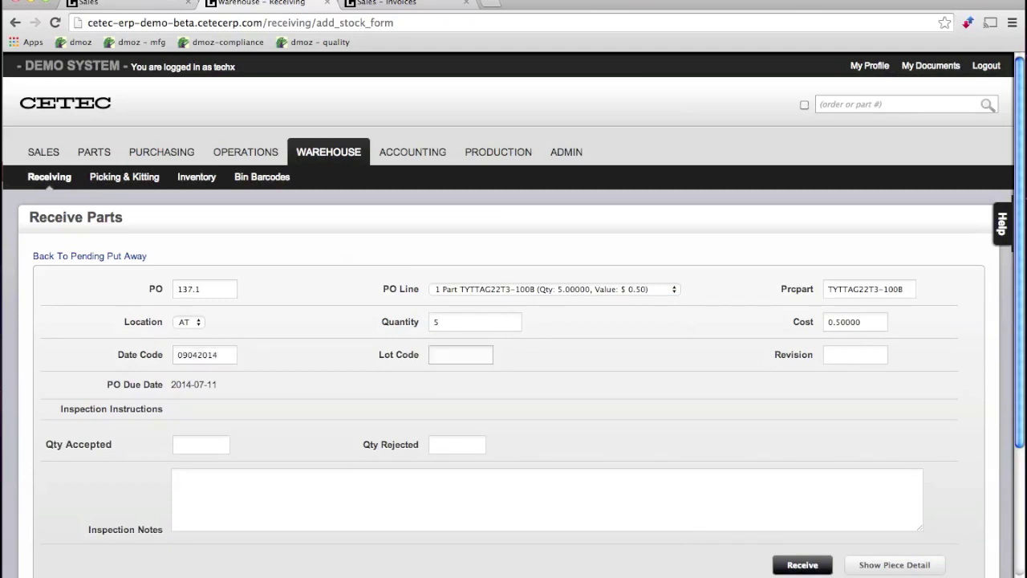
pyautogui.write('ABC')
pyautogui.press('Tab')
pyautogui.scroll(-5, 548, 467)
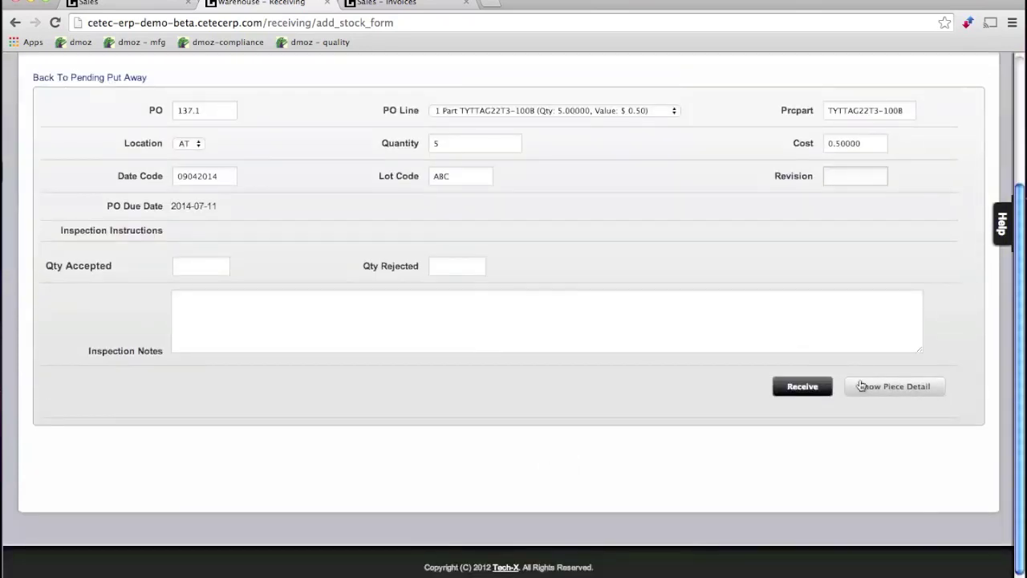
# Show the piece details of the part being received, and review the open invoice's part details and serials with their component details
pyautogui.click(875, 388)
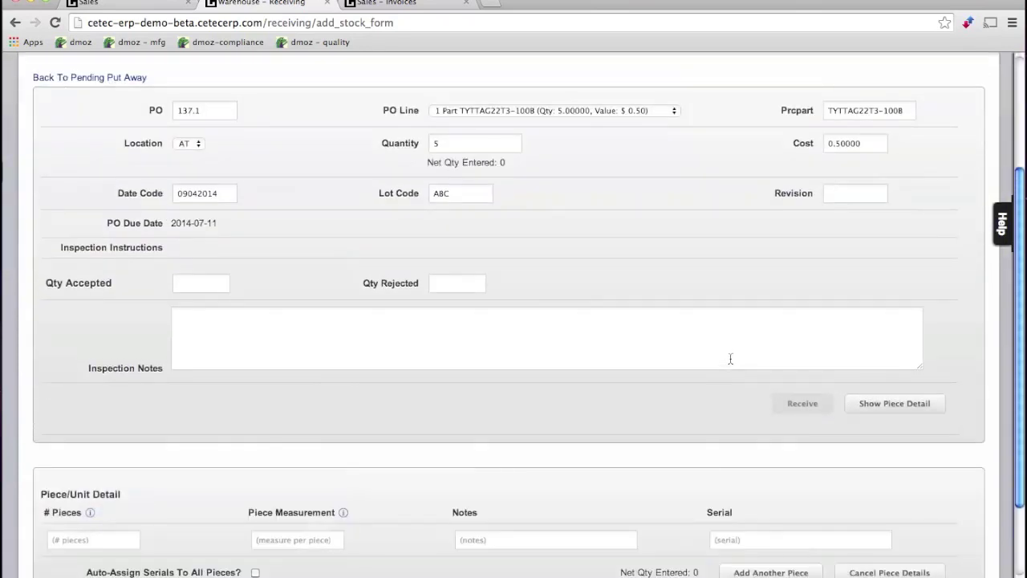
pyautogui.hotkey('ctrl', 'Tab')
pyautogui.click(101, 305)
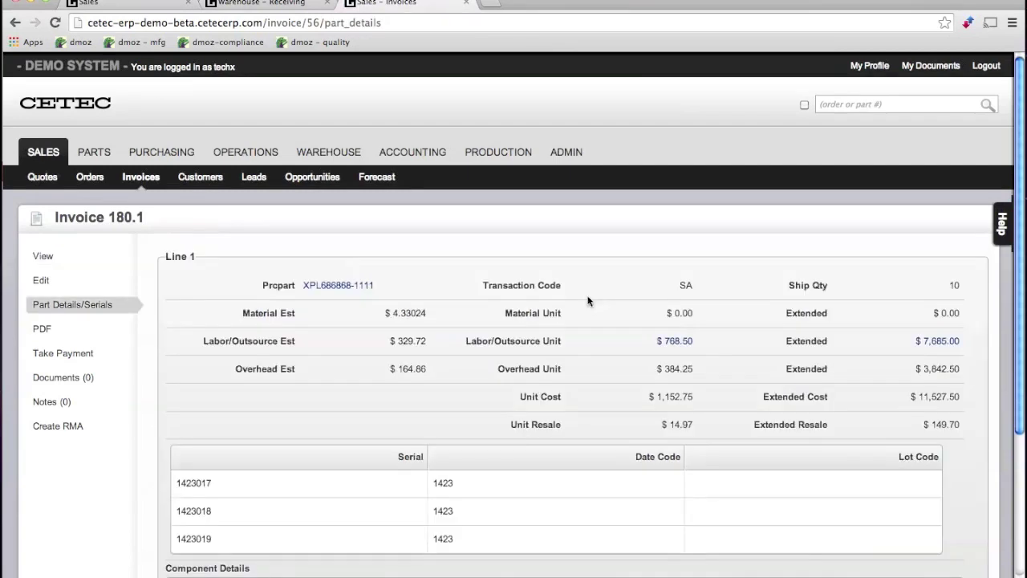
pyautogui.scroll(-3, 588, 301)
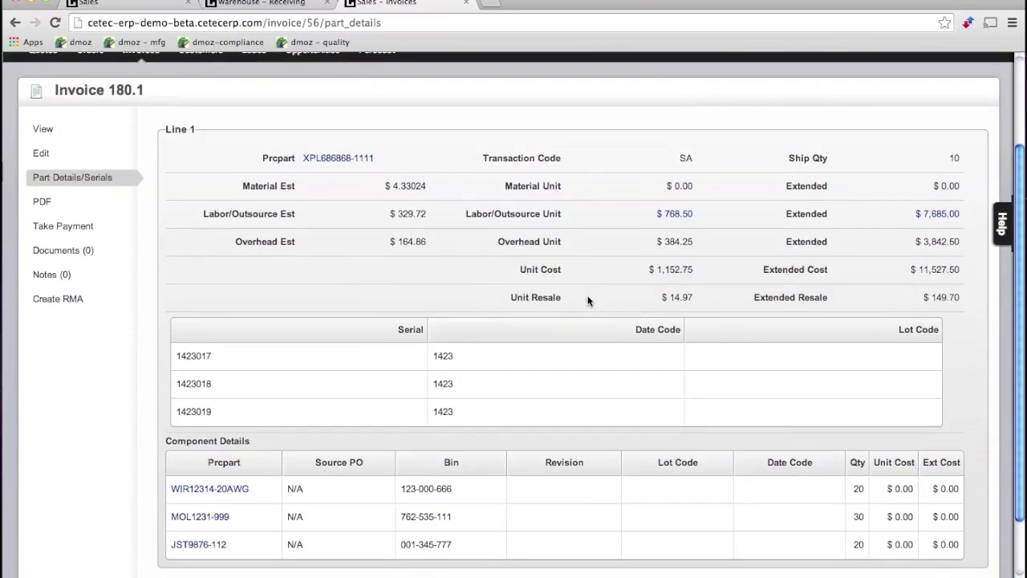
pyautogui.scroll(3, 588, 301)
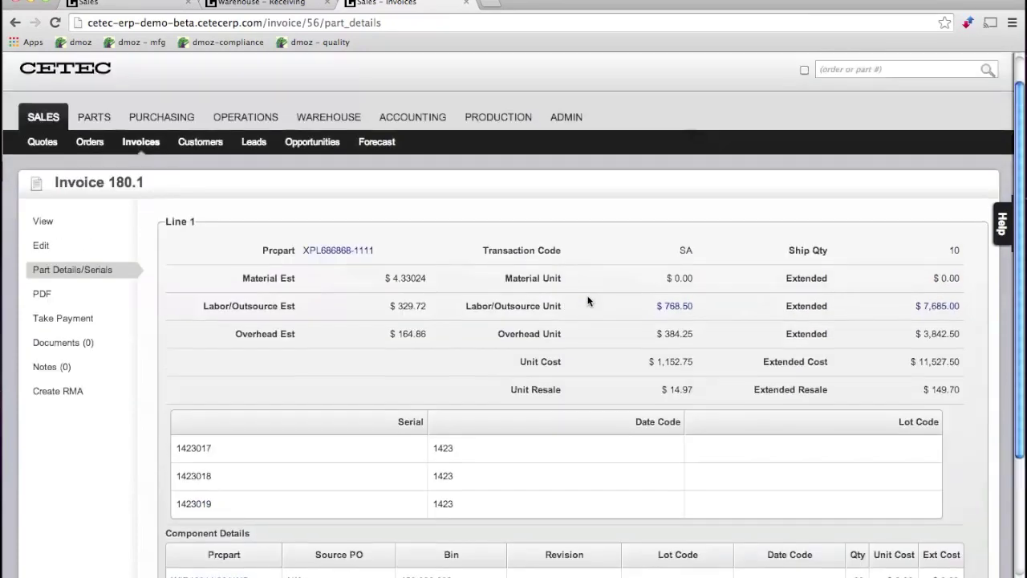
# Open the parts Inventory Activity list and examine the reason recorded for the stock changes
pyautogui.hotkey('ctrl', 'shift', 'Tab')
pyautogui.moveTo(96, 154)
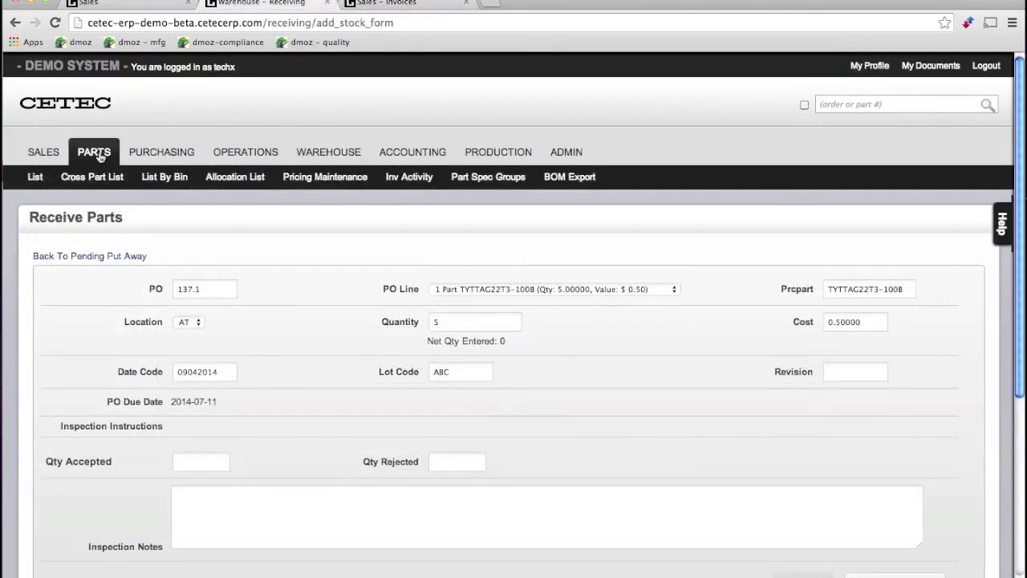
pyautogui.click(406, 178)
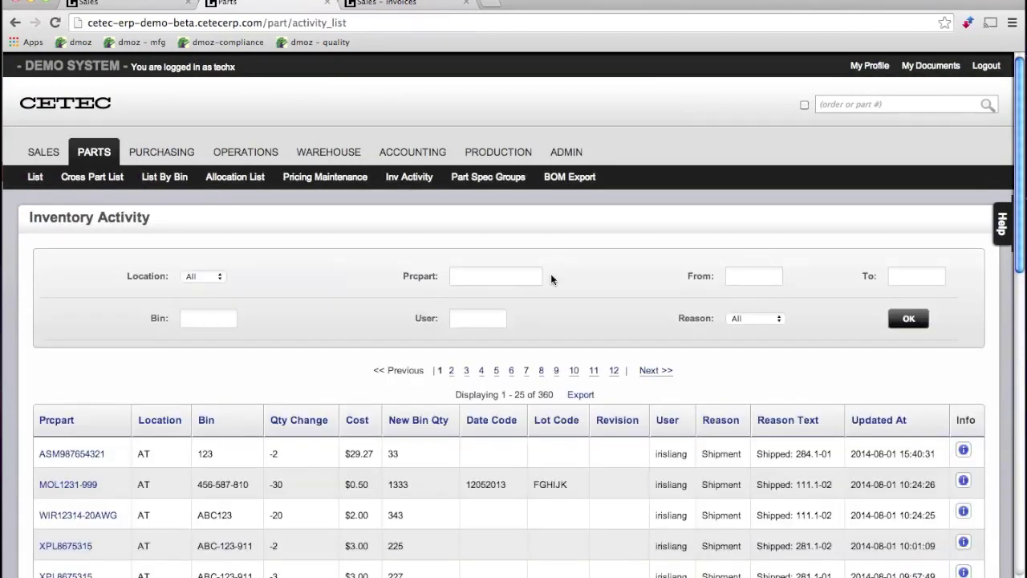
pyautogui.scroll(-1, 551, 278)
pyautogui.scroll(-3, 551, 279)
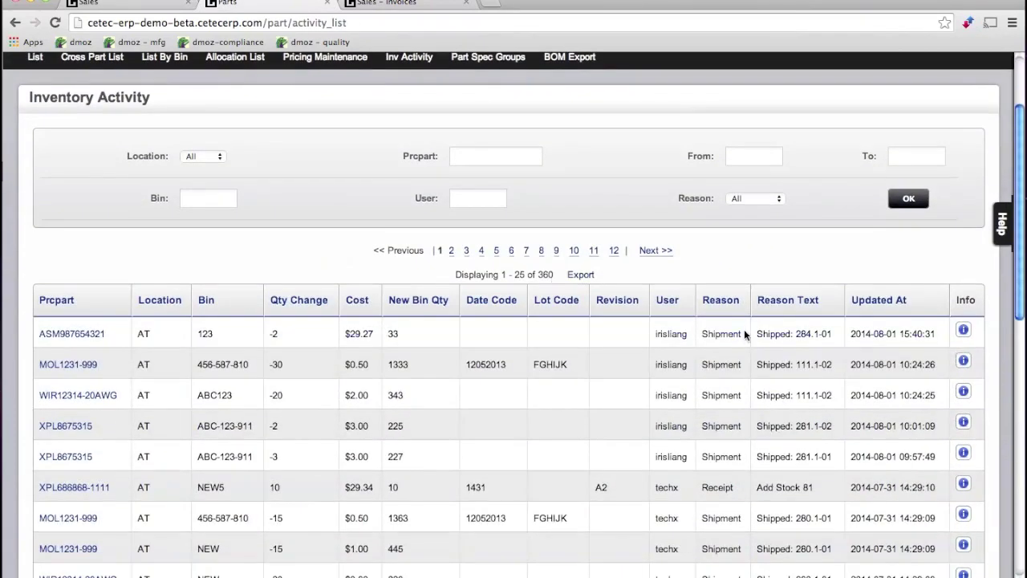
pyautogui.moveTo(744, 331); pyautogui.dragTo(703, 334)
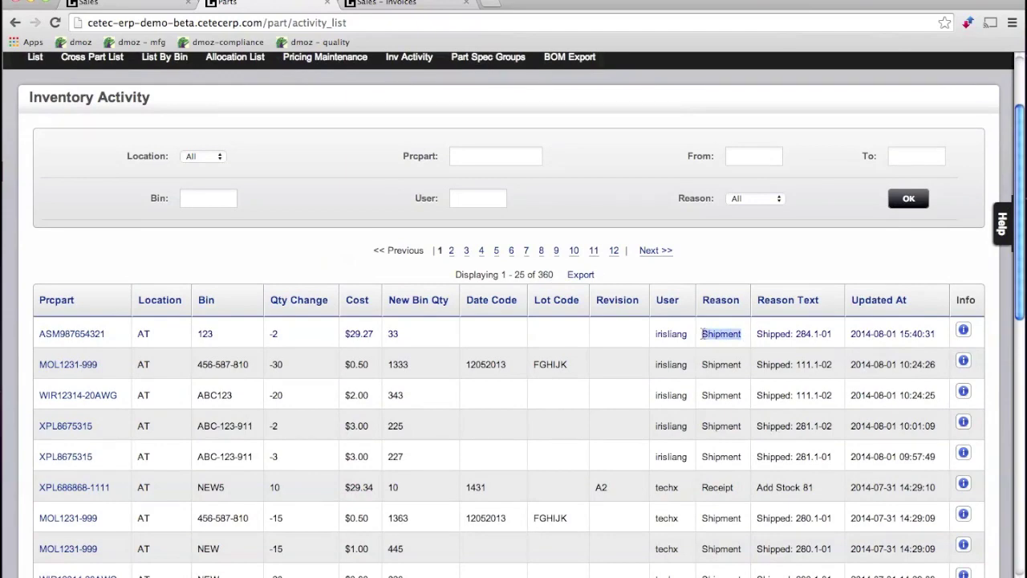
pyautogui.click(747, 264)
pyautogui.scroll(3, 749, 264)
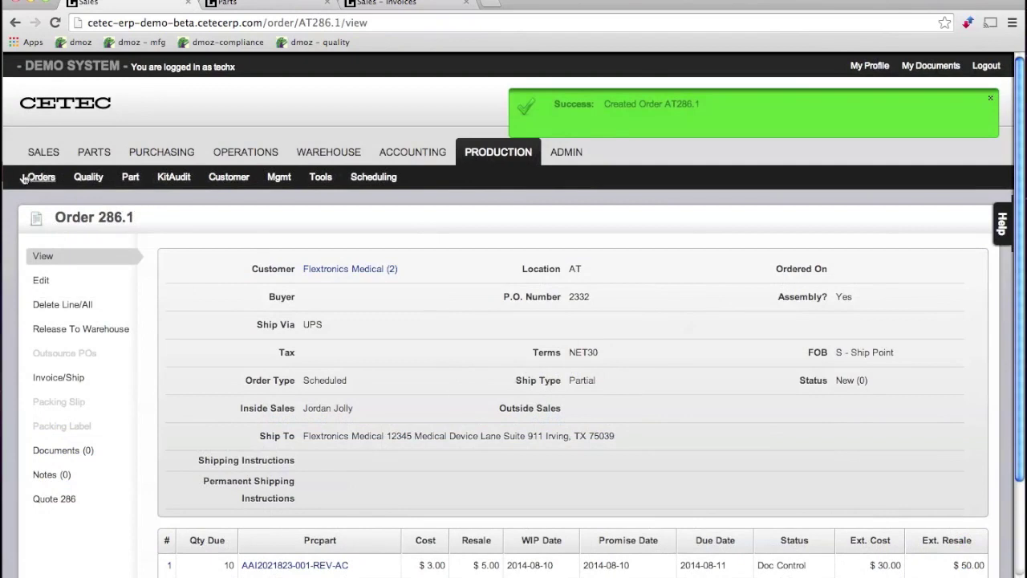
# Open the production Order List in a new tab and examine its filters, including the Production Status options
pyautogui.click(40, 176)
pyautogui.keyDown('super'); pyautogui.click(37, 205); pyautogui.keyUp('super')
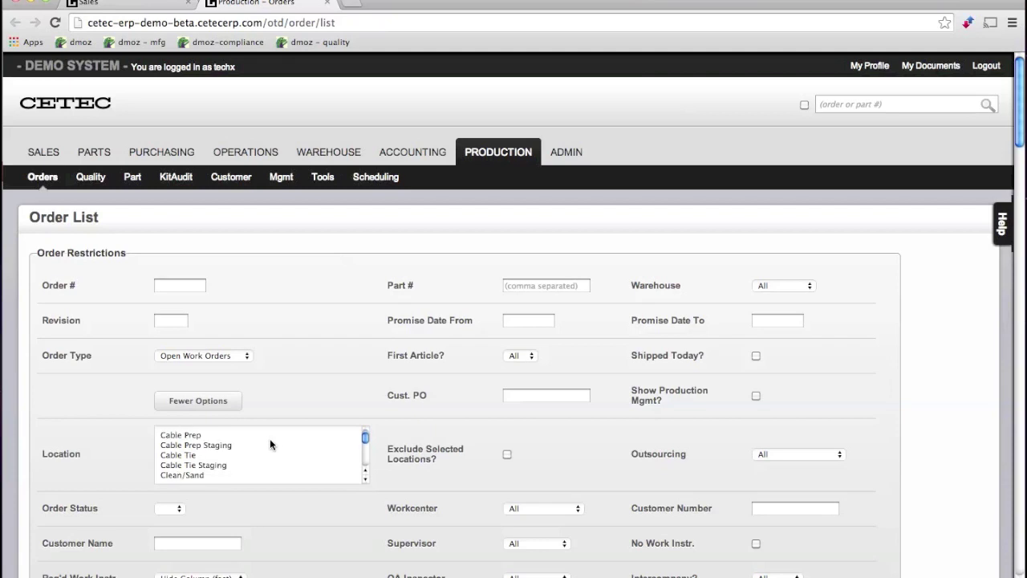
pyautogui.scroll(-5, 540, 418)
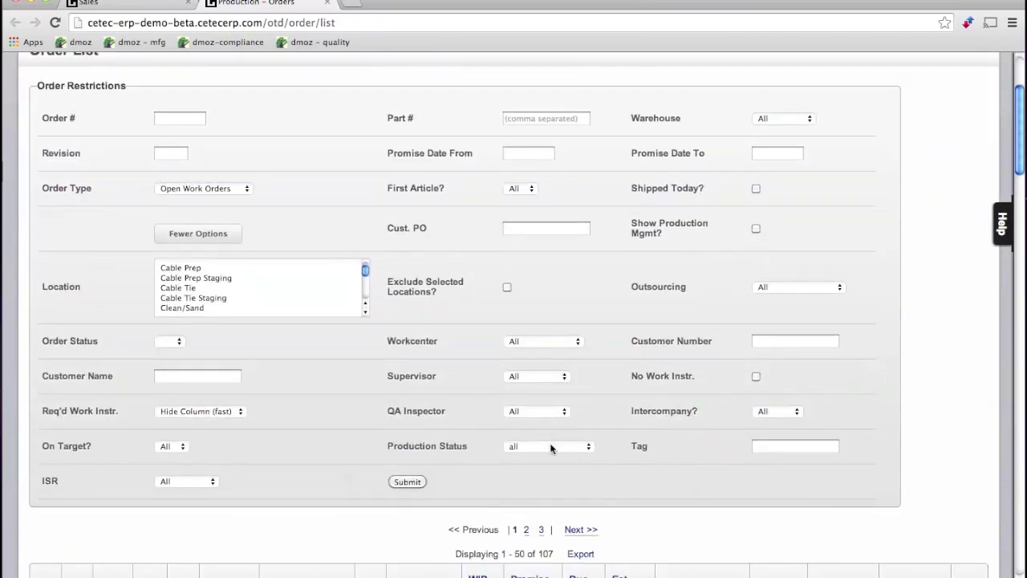
pyautogui.click(550, 448)
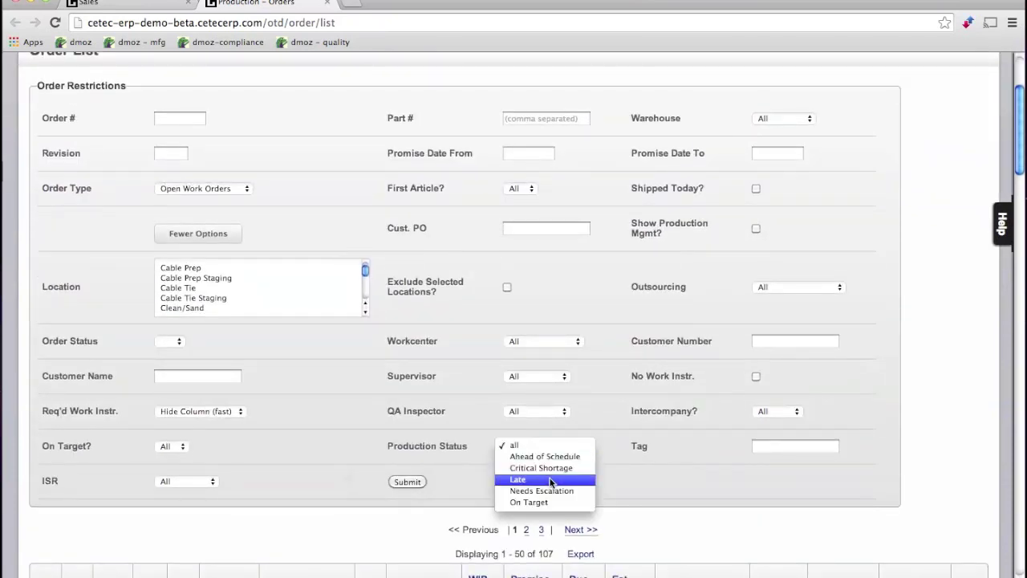
pyautogui.click(447, 478)
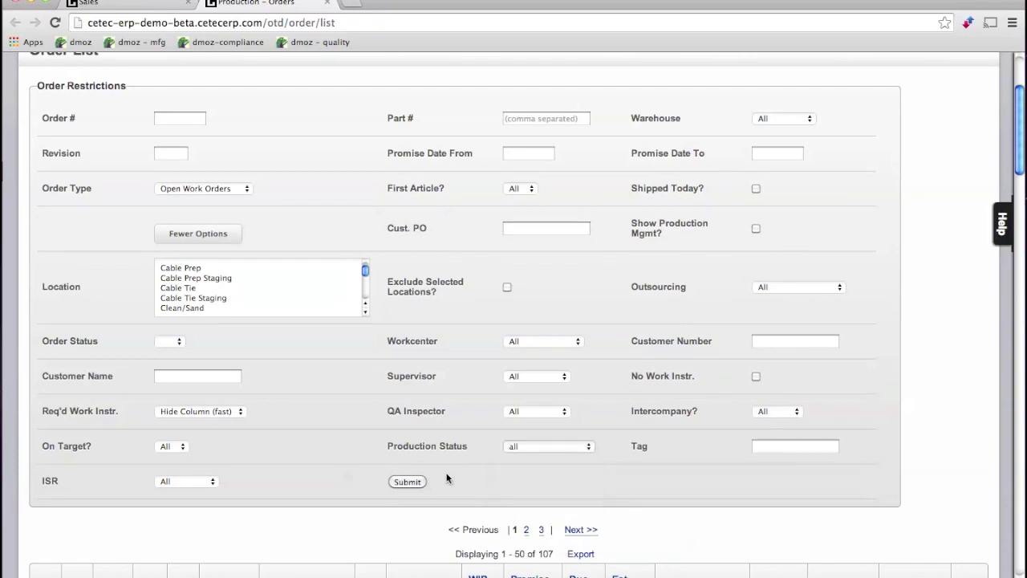
# Open the assembly's work order by its order number and start work on it in Doc Control with 1 worker
pyautogui.scroll(5, 220, 340)
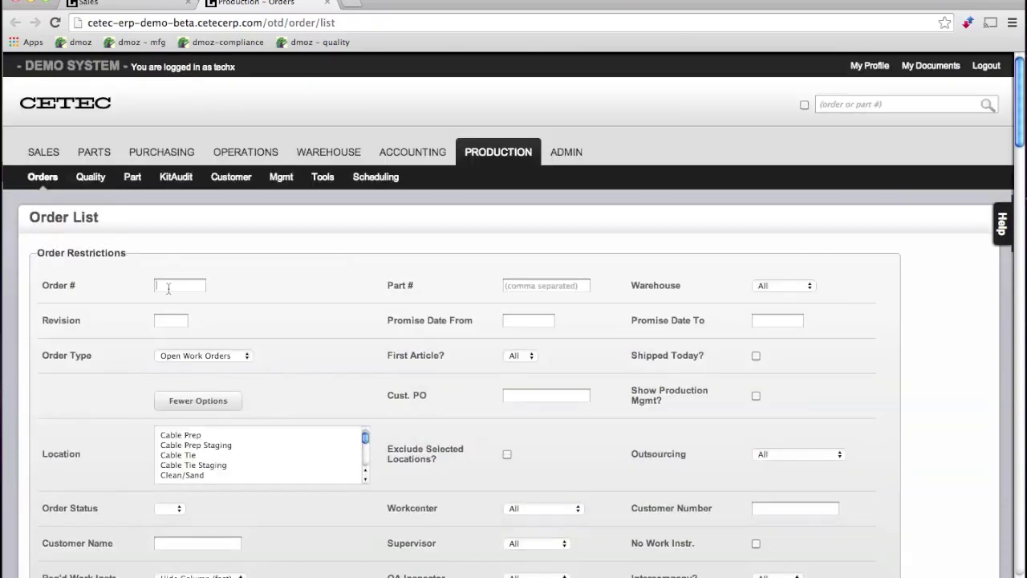
pyautogui.write('286.1')
pyautogui.press('Return')
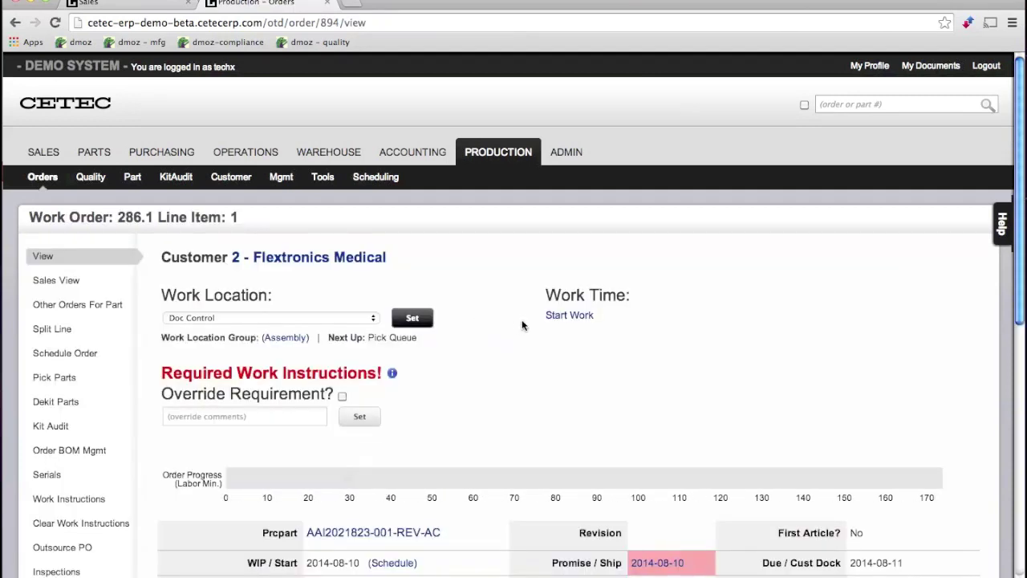
pyautogui.click(577, 318)
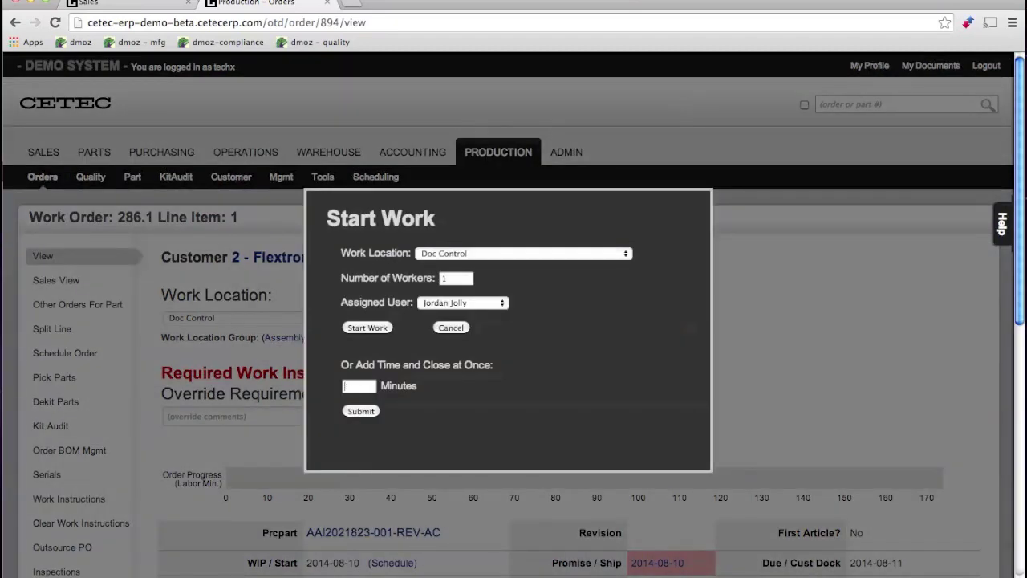
pyautogui.click(359, 331)
# Review the production work instructions of the work order
pyautogui.scroll(-1, 74, 503)
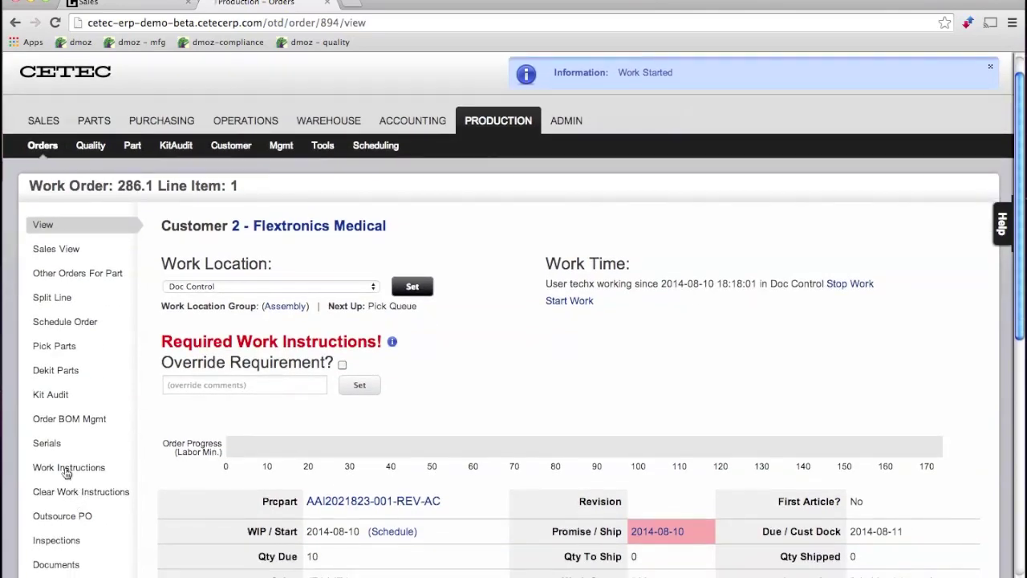
pyautogui.click(68, 468)
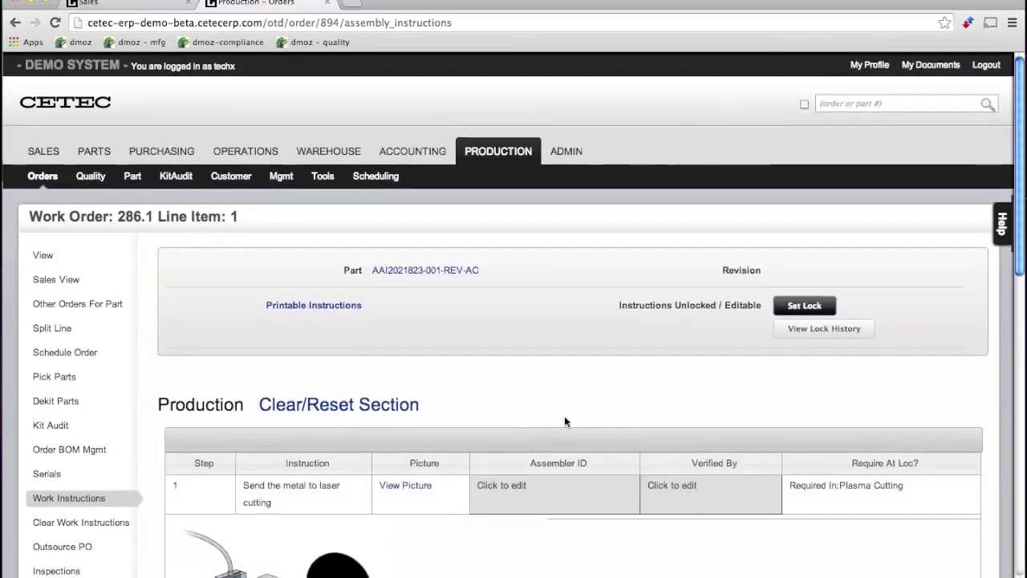
pyautogui.scroll(-3, 564, 422)
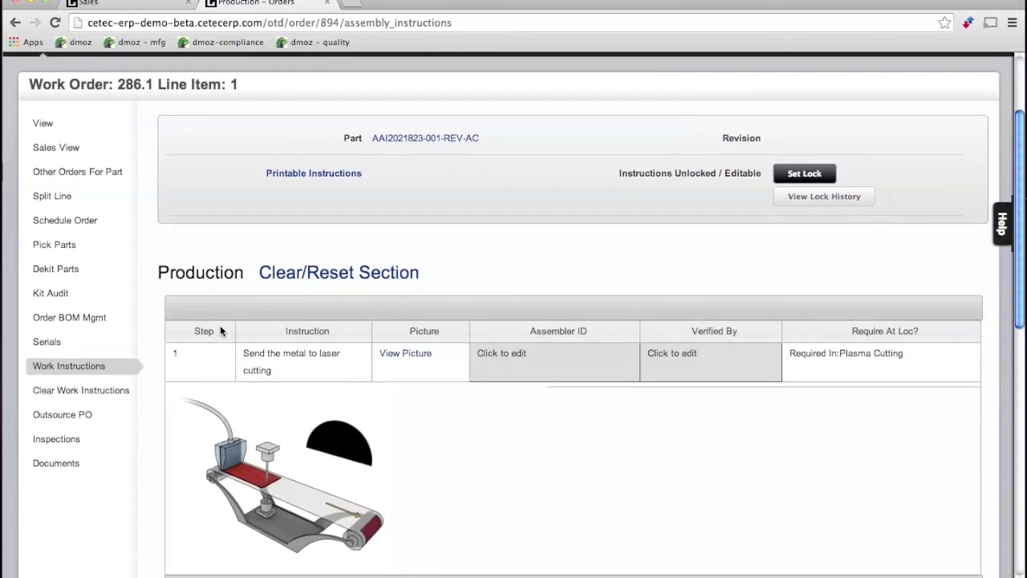
# Return to the work order's overview and examine the net quantity required of each component
pyautogui.click(45, 125)
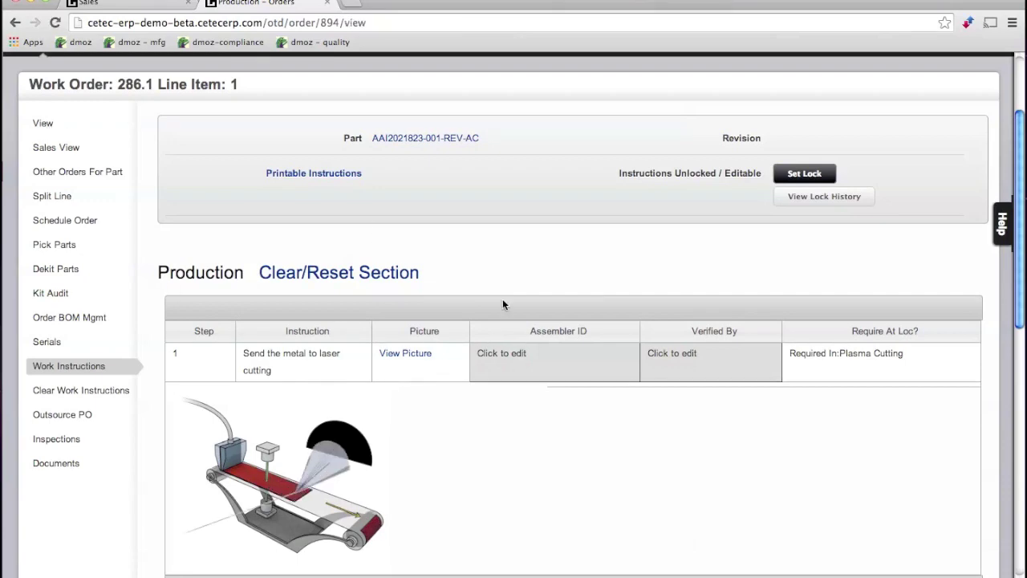
pyautogui.scroll(-4, 504, 305)
pyautogui.scroll(-4, 502, 305)
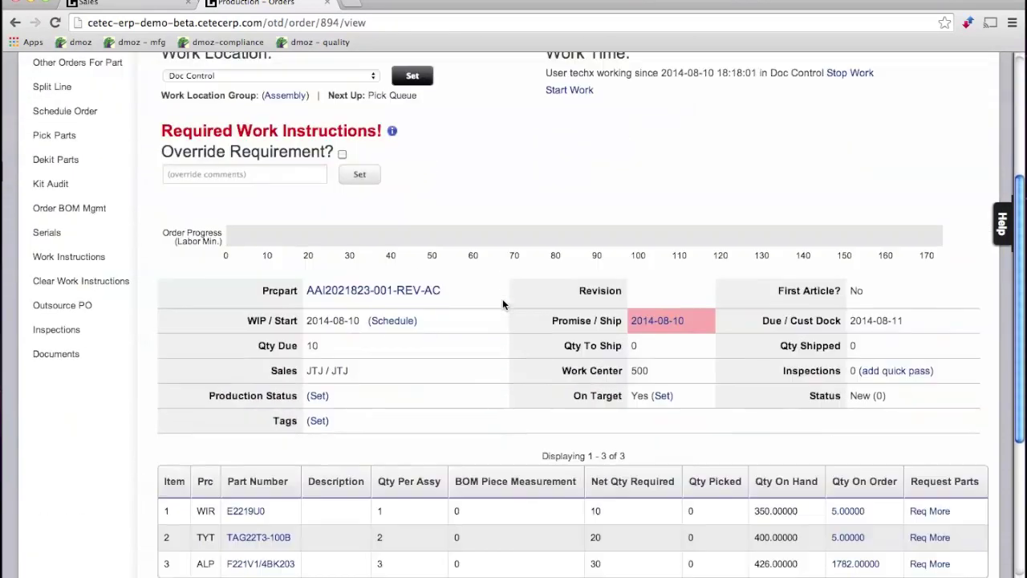
pyautogui.scroll(2, 650, 436)
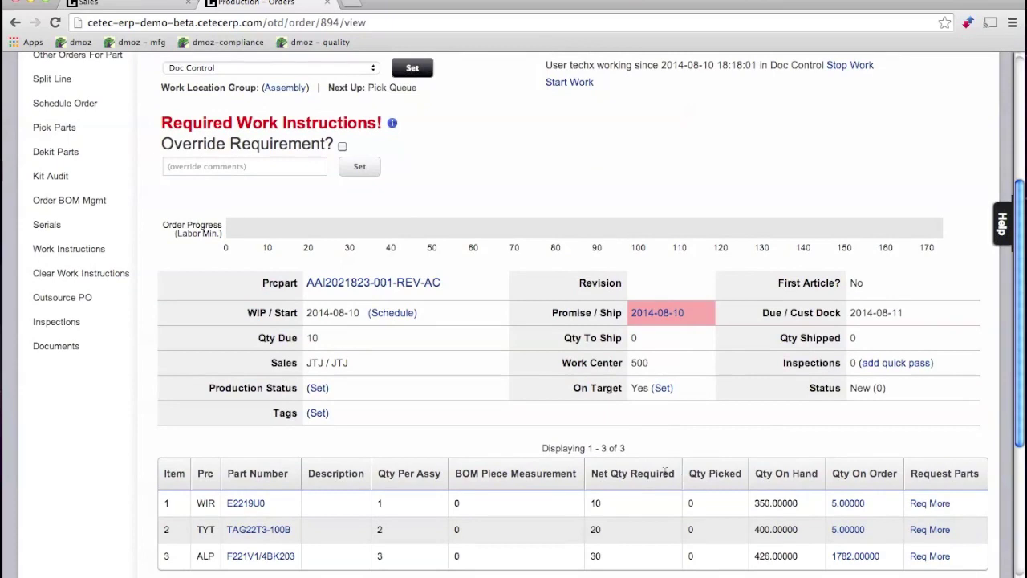
pyautogui.moveTo(676, 473); pyautogui.dragTo(587, 476)
pyautogui.click(437, 457)
# Open the work order's Pick Parts and Inspections pages in separate tabs, look over both, and return to the work order overview
pyautogui.scroll(3, 437, 457)
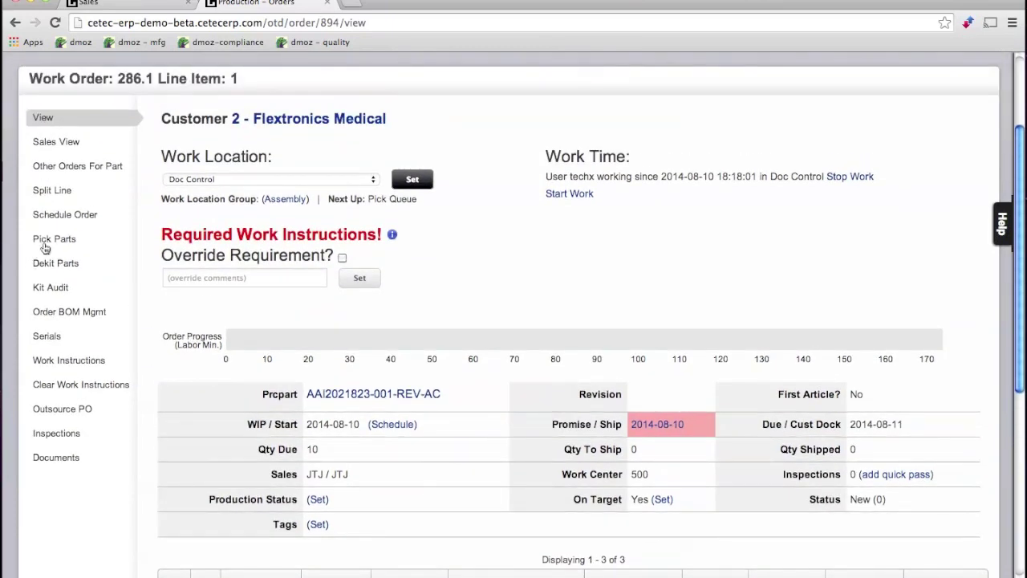
pyautogui.middleClick(44, 249)
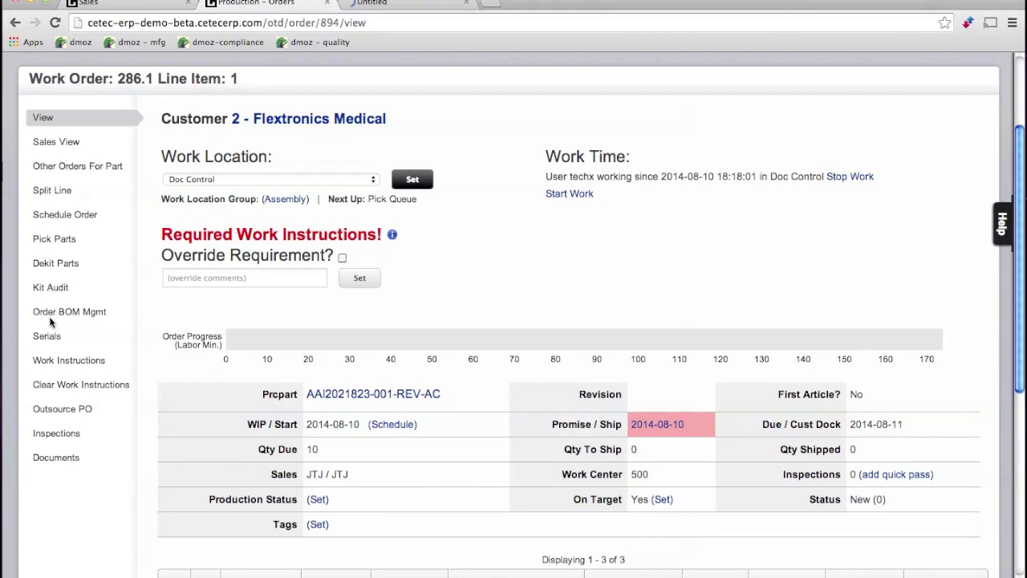
pyautogui.middleClick(55, 438)
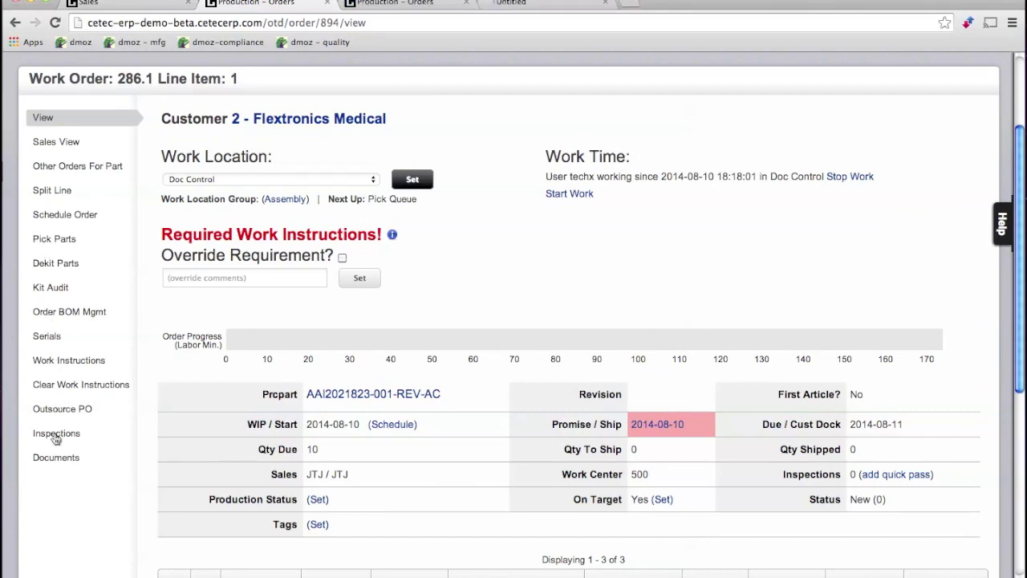
pyautogui.hotkey('ctrl', 'Tab')
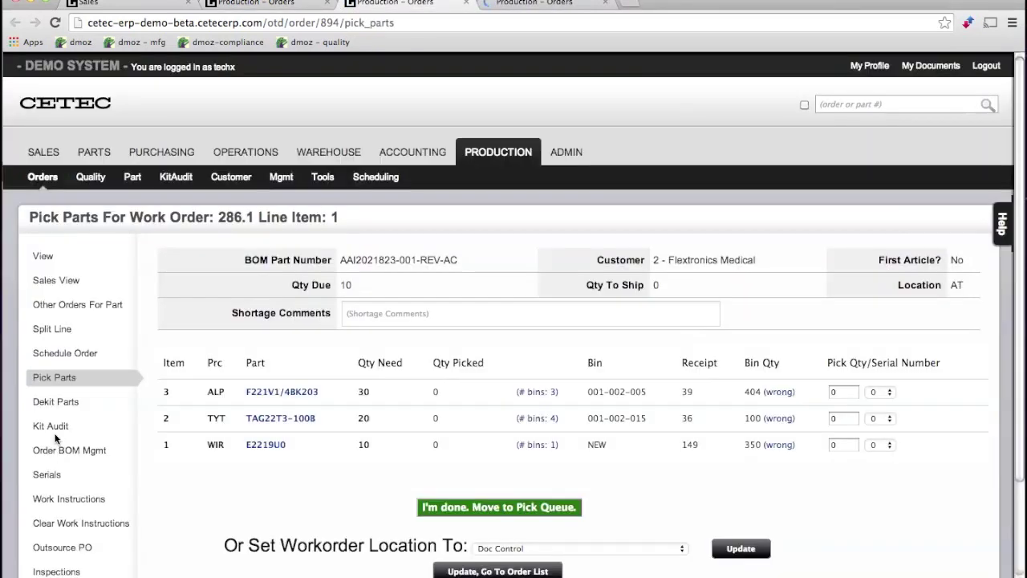
pyautogui.hotkey('ctrl', 'Tab')
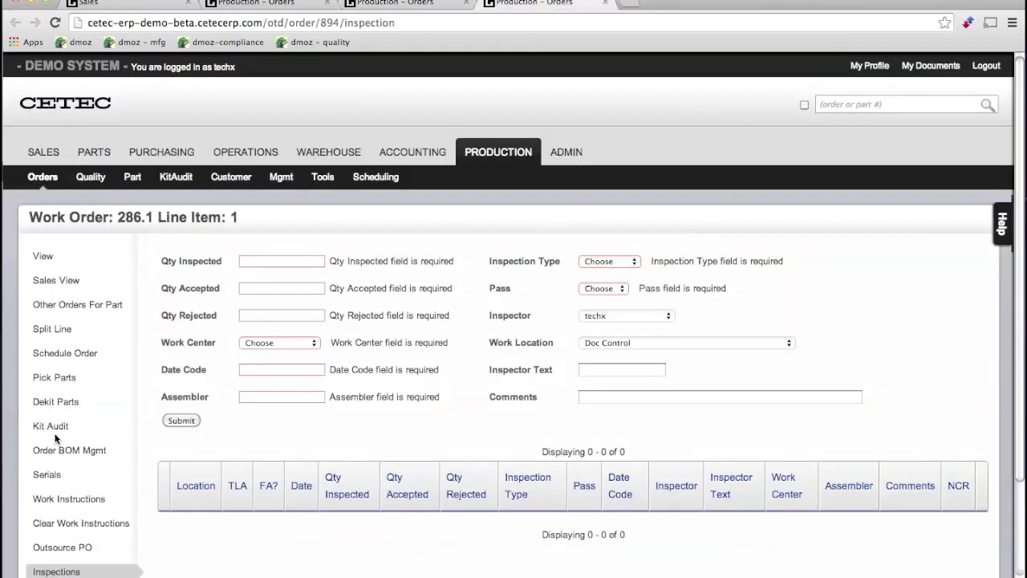
pyautogui.hotkey('ctrl', 'shift', 'Tab')
pyautogui.hotkey('ctrl', 'shift', 'Tab')
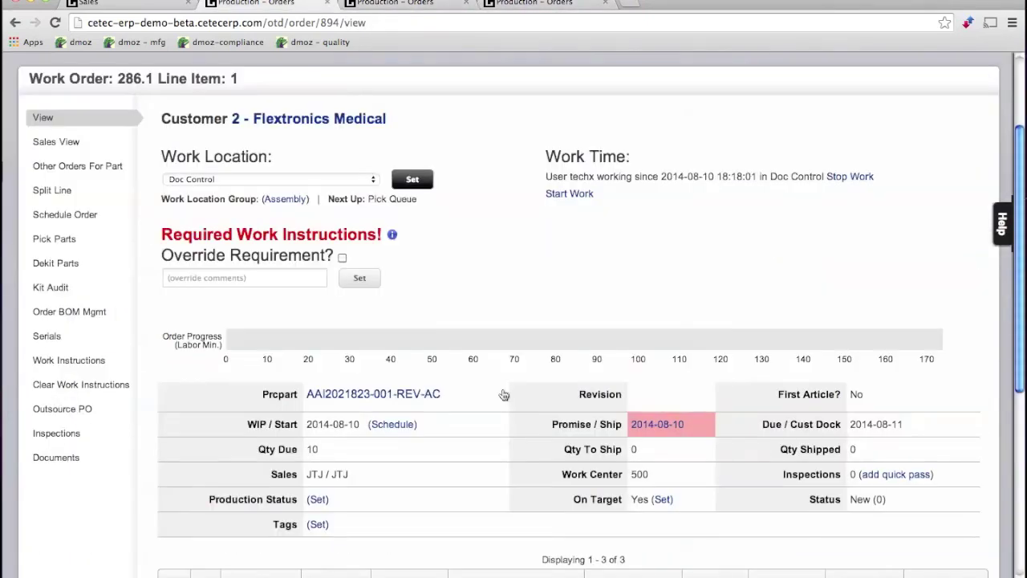
pyautogui.scroll(3, 552, 393)
pyautogui.scroll(2, 552, 393)
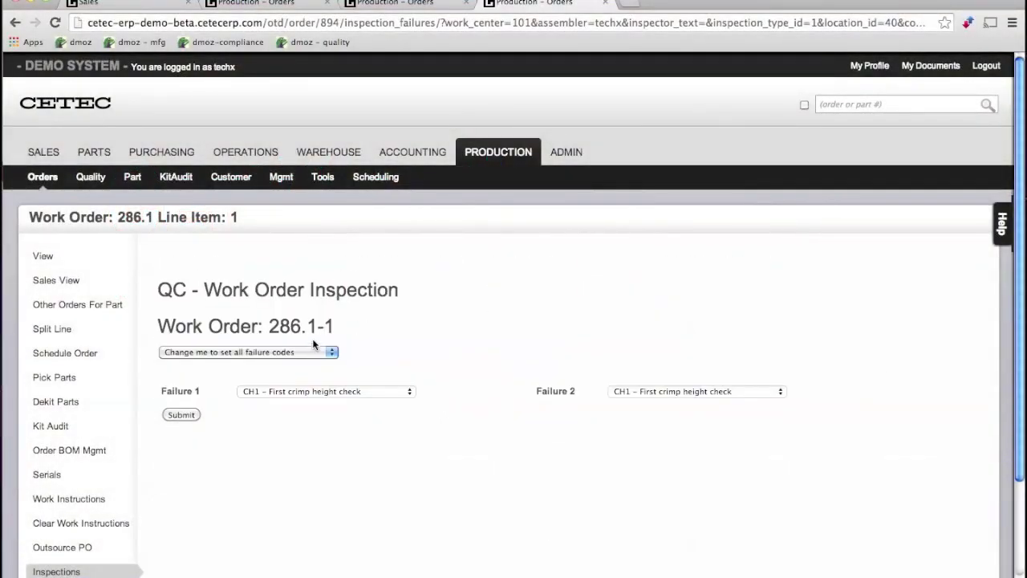
# Set all failure codes of the work order inspection to CH3 – Last crimp height check and submit them
pyautogui.click(316, 350)
pyautogui.click(293, 386)
pyautogui.click(188, 416)
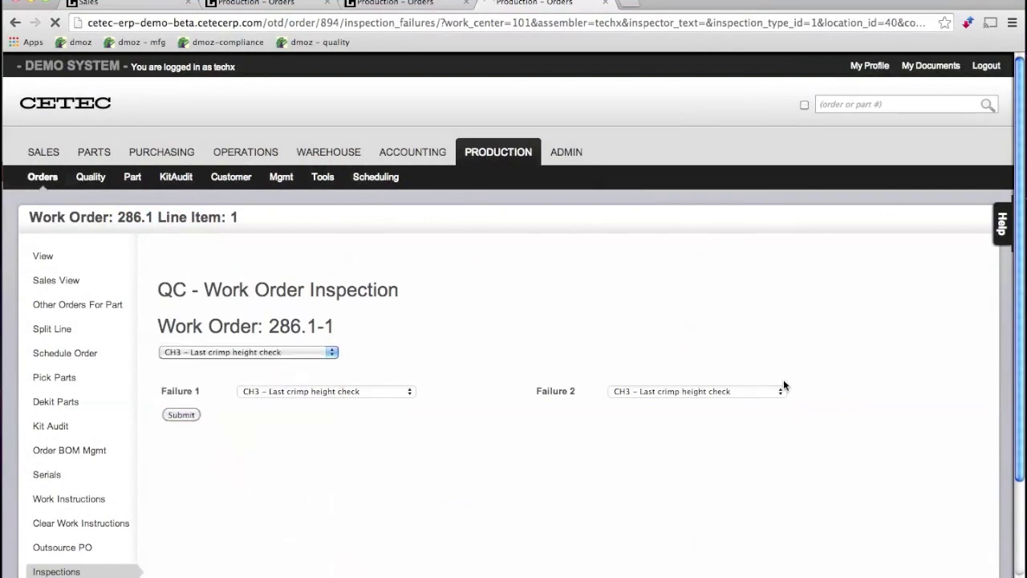
# Open the NCR linked to the final inspection in the inspection list and look over its details
pyautogui.scroll(-1, 875, 413)
pyautogui.hscroll(1, 862, 520)
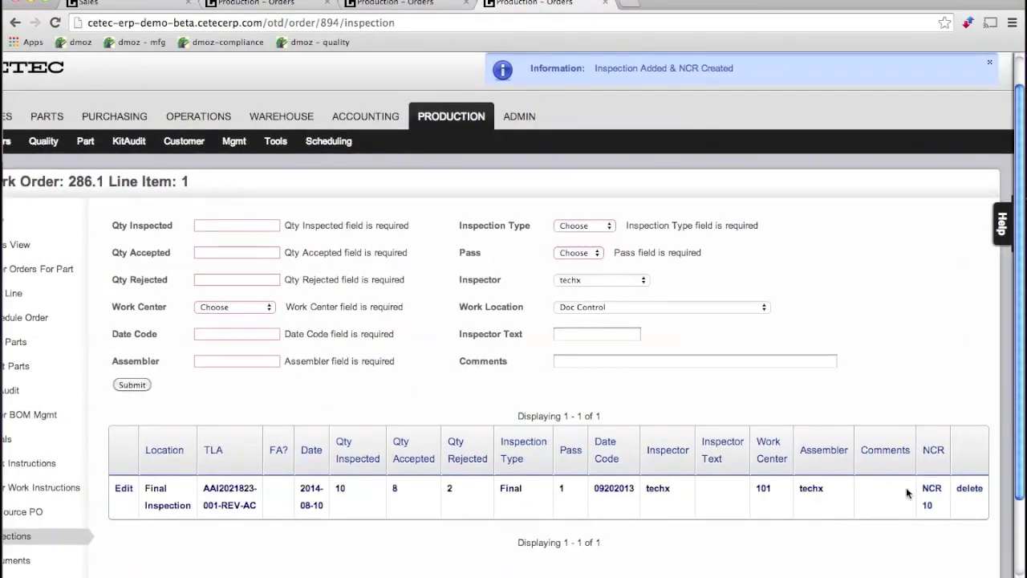
pyautogui.click(930, 490)
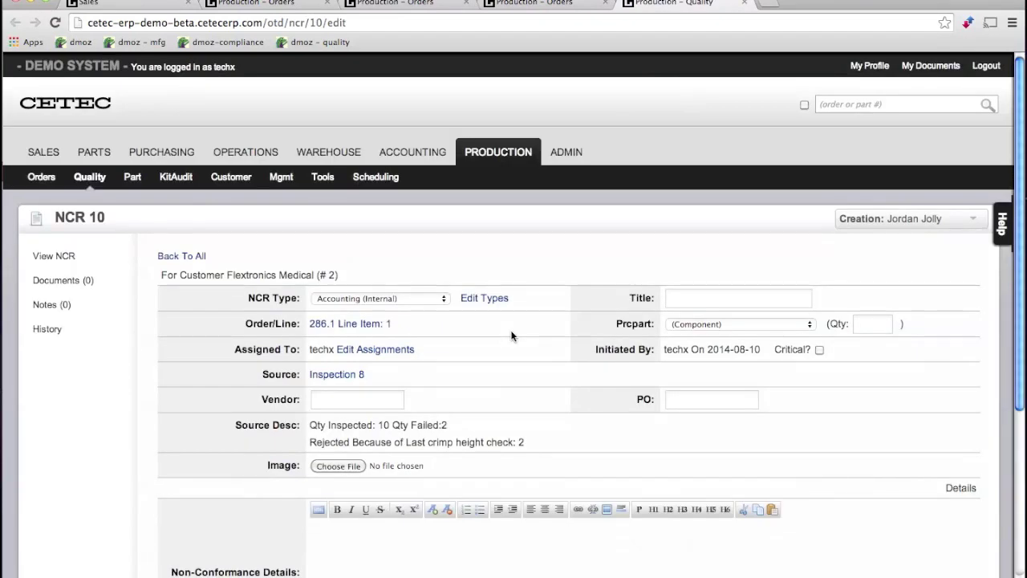
# Return to the work order's inspections, open the quality Inspection Report and examine its failure figures and chart
pyautogui.hotkey('ctrl', 'shift', 'Tab')
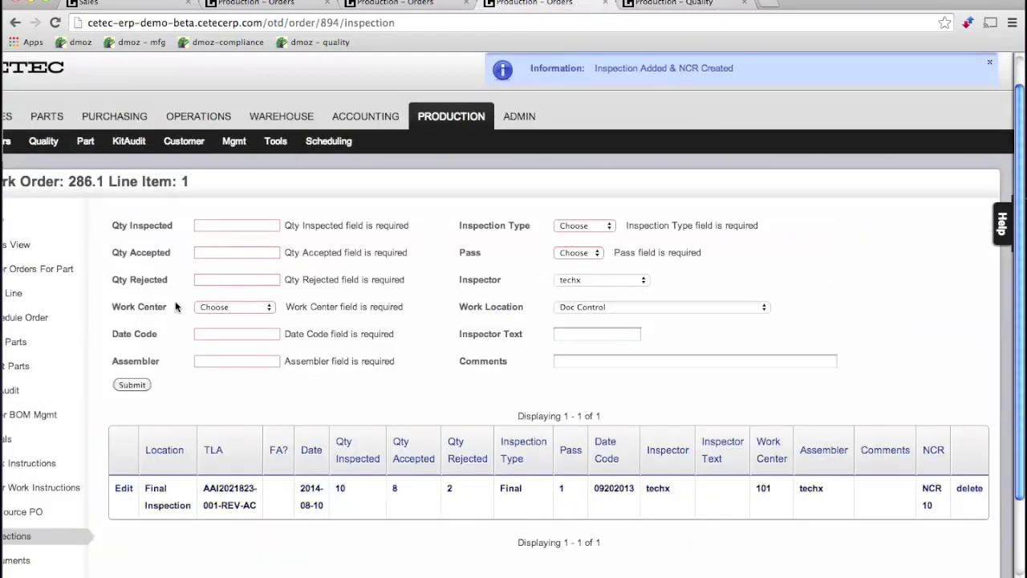
pyautogui.hscroll(-1, 178, 307)
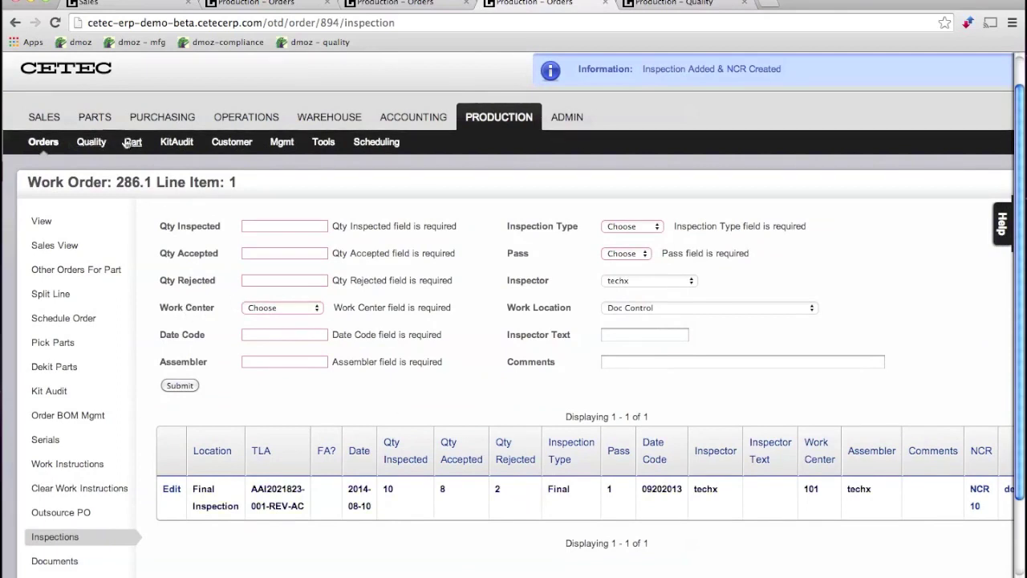
pyautogui.click(92, 142)
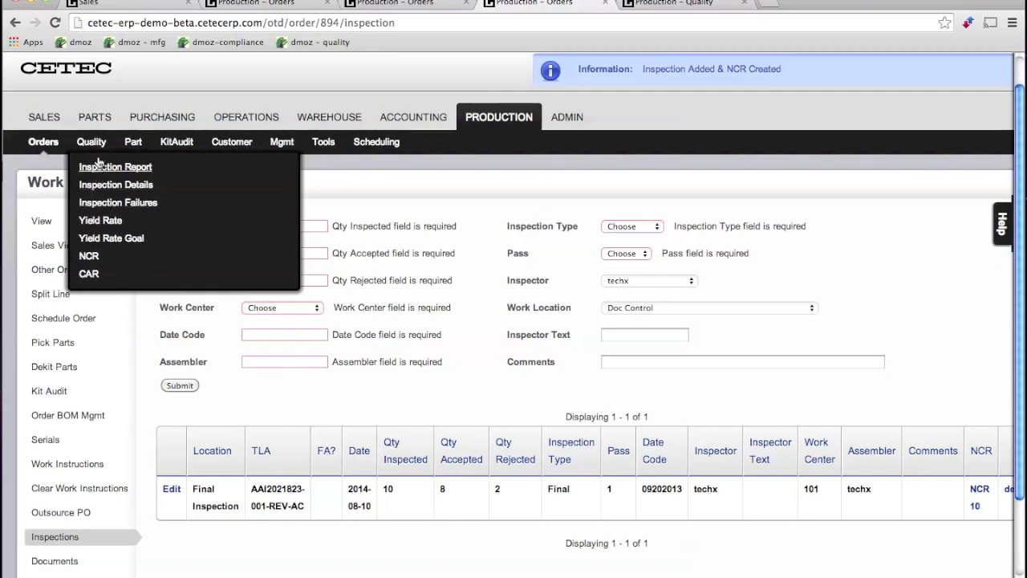
pyautogui.click(101, 167)
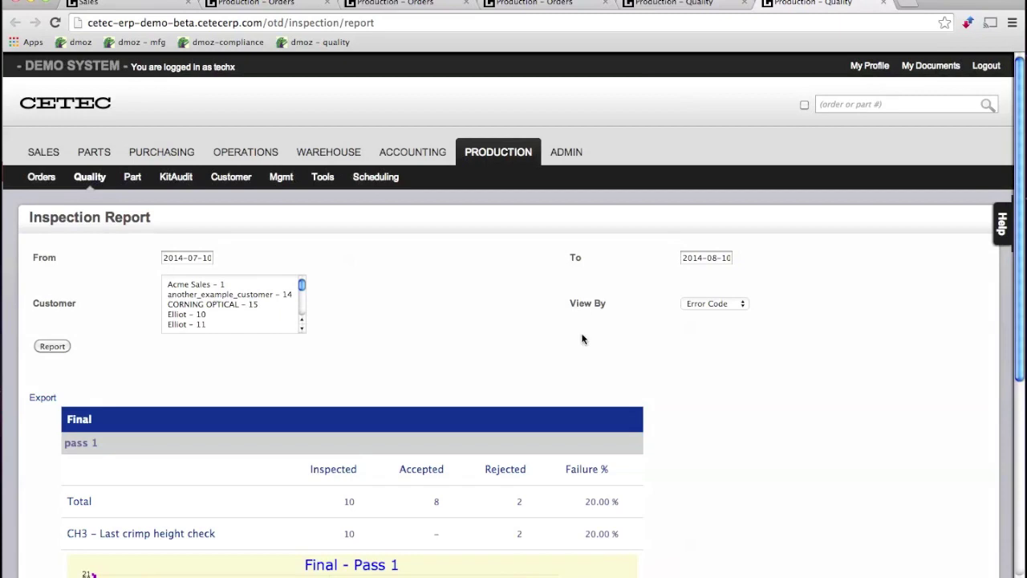
pyautogui.scroll(-4, 583, 339)
pyautogui.scroll(4, 677, 376)
# Open the NCRs And CARs dashboard and look over its charts by type, disposition, customer and vendor
pyautogui.moveTo(566, 157)
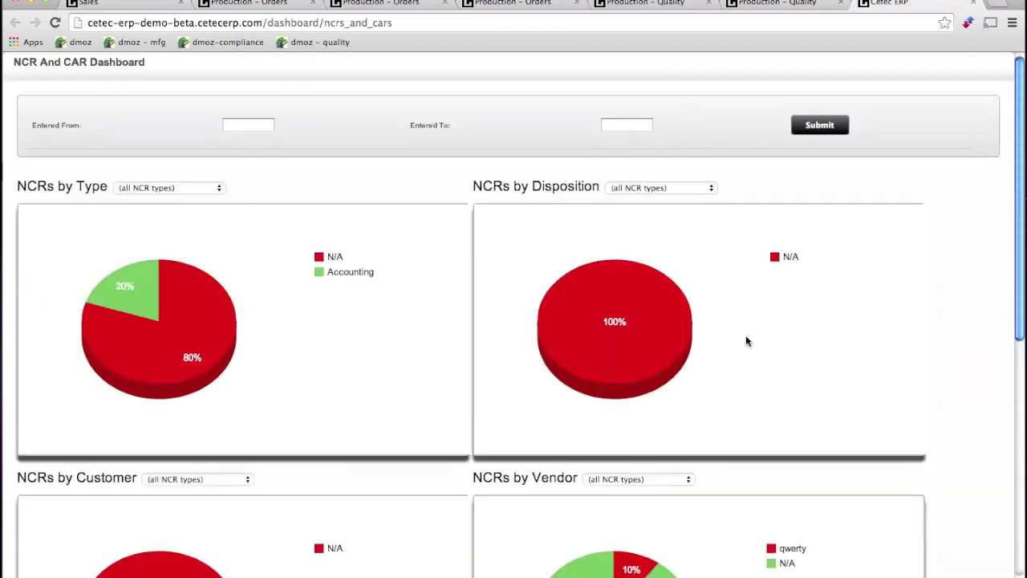
pyautogui.scroll(-2, 746, 341)
pyautogui.scroll(2, 745, 341)
# Return to the overview of work order 286.1 and close the other production and quality pages
pyautogui.hotkey('ctrl', 'shift', 'Tab')
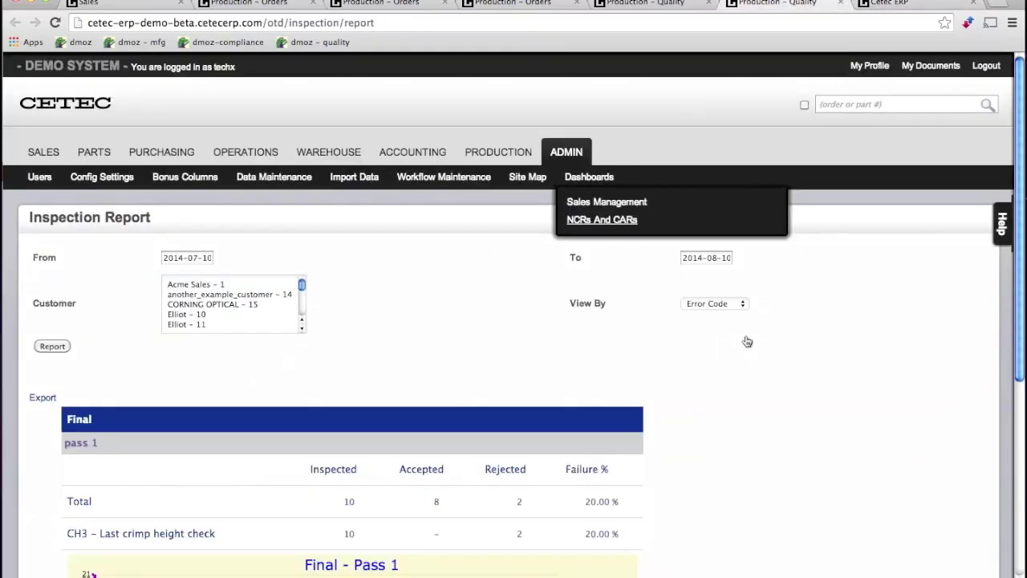
pyautogui.hotkey('ctrl', 'shift', 'Tab')
pyautogui.hotkey('ctrl', 'shift', 'Tab')
pyautogui.hotkey('ctrl', 'shift', 'Tab')
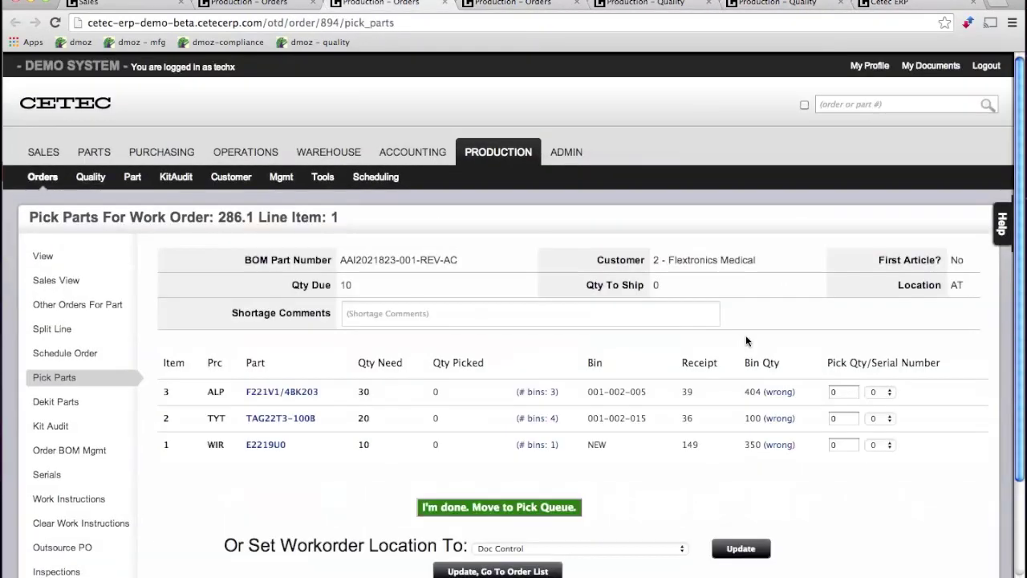
pyautogui.hotkey('ctrl', 'shift', 'Tab')
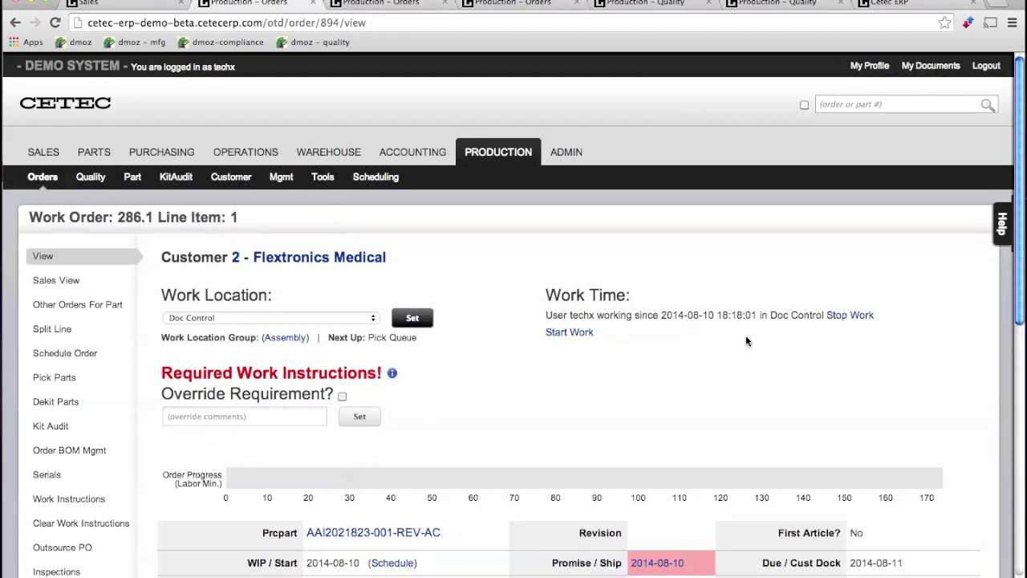
pyautogui.hotkey('ctrl', 'w')
pyautogui.hotkey('ctrl', 'w')
pyautogui.hotkey('ctrl', 'w')
pyautogui.hotkey('ctrl', 'w')
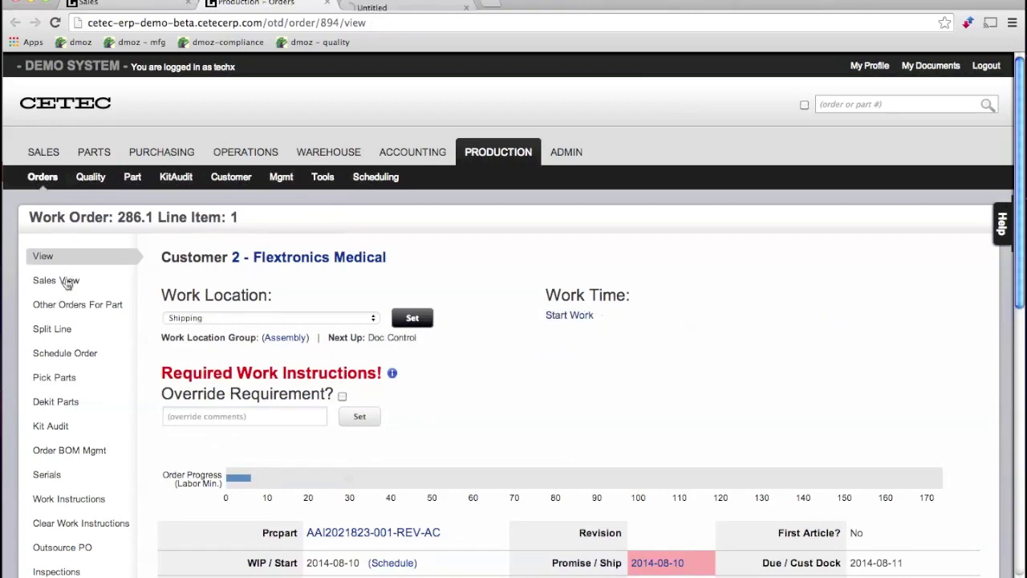
# Open the Invoice/Ship page of order 286.1 and set the ship quantity of line 1 to 5
pyautogui.click(66, 381)
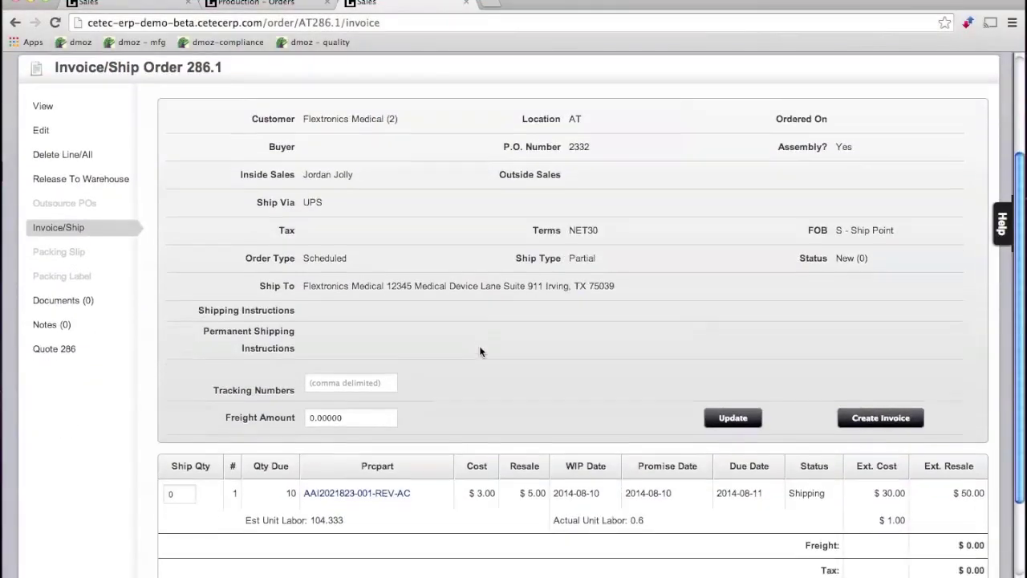
pyautogui.scroll(-1, 207, 470)
pyautogui.click(182, 479)
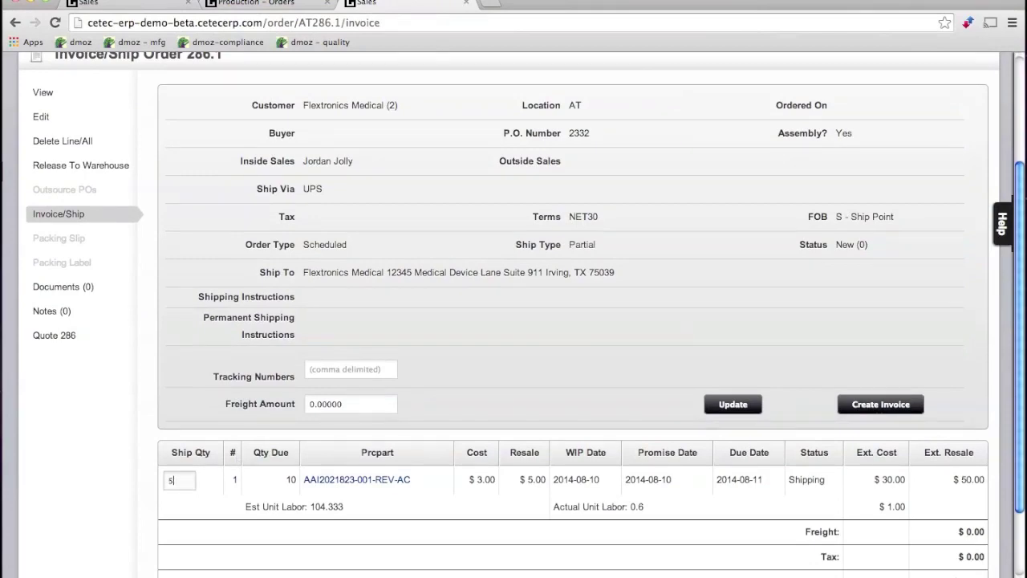
pyautogui.write('5')
# Check the quantities to relieve for the picked parts, then create and confirm the invoice for order 286.1
pyautogui.scroll(-2, 599, 521)
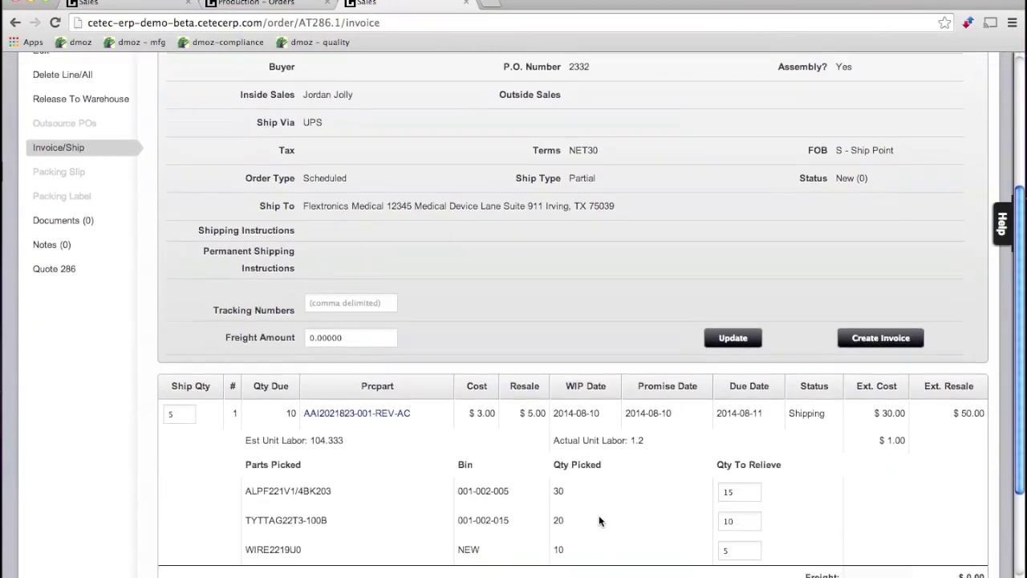
pyautogui.scroll(-3, 599, 521)
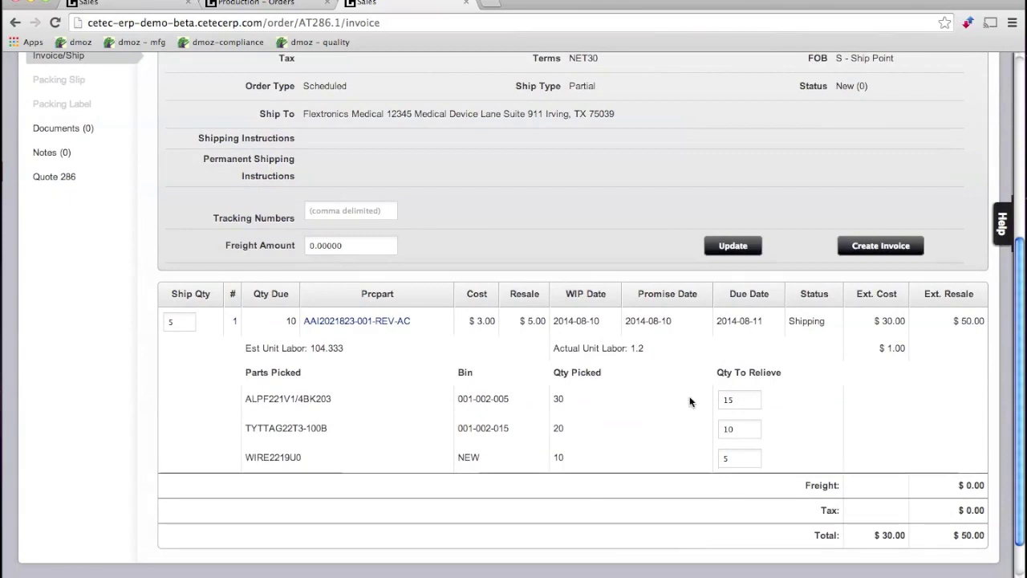
pyautogui.scroll(1, 690, 401)
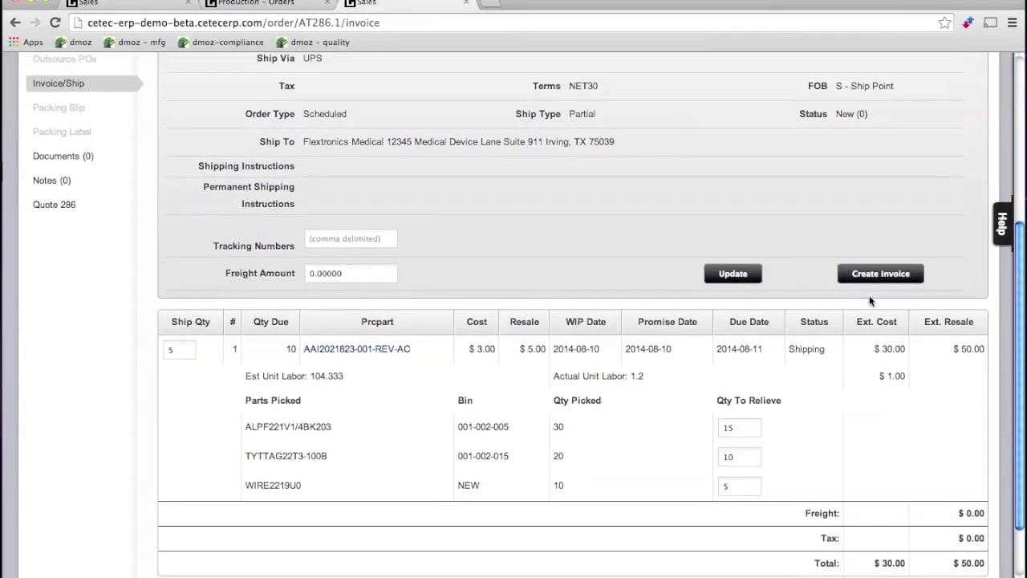
pyautogui.click(882, 277)
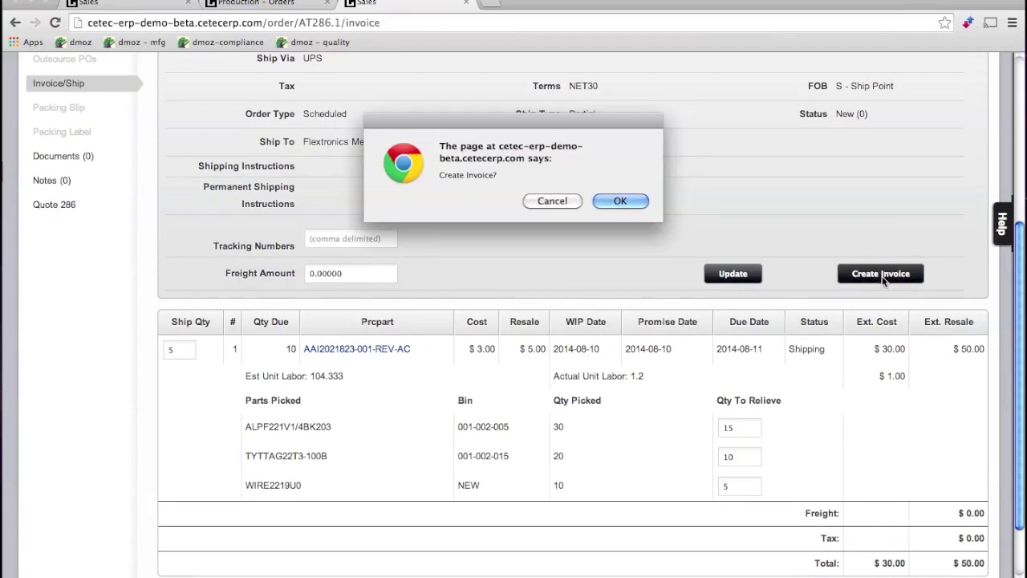
pyautogui.click(602, 202)
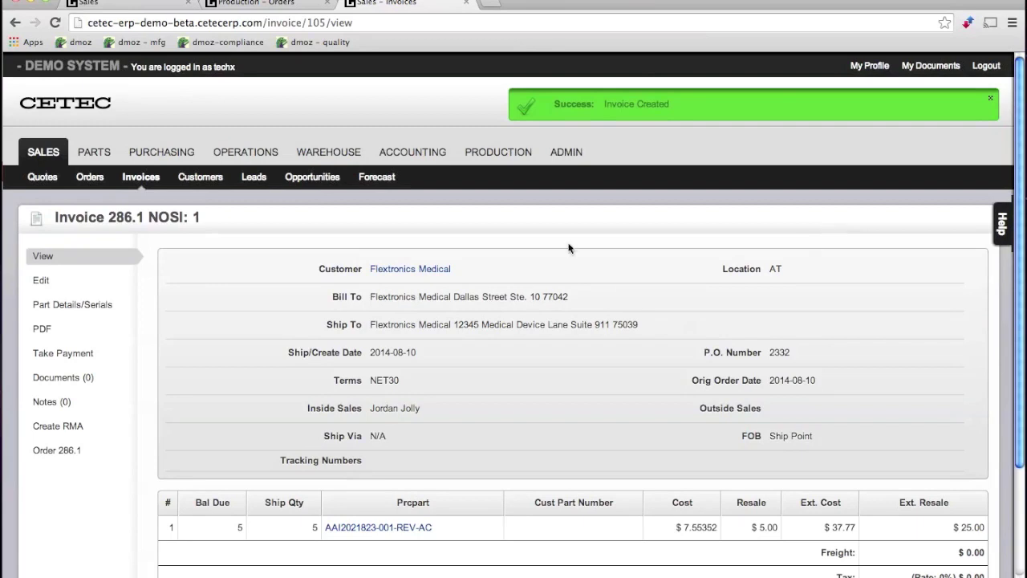
# Open the General Ledger and examine the entries posted for Invoice 286.1
pyautogui.moveTo(421, 157)
pyautogui.click(110, 178)
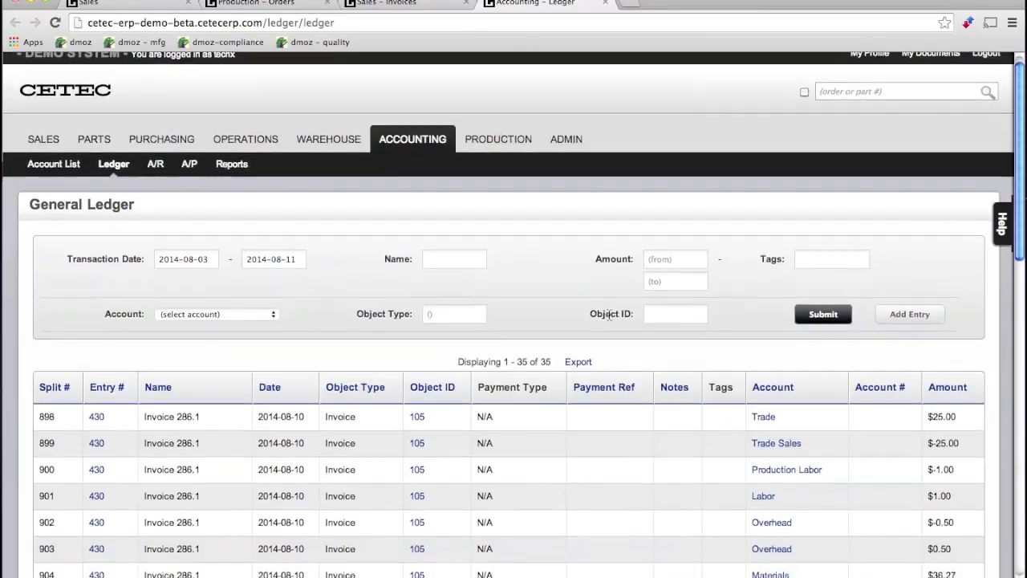
pyautogui.moveTo(201, 382); pyautogui.dragTo(142, 385)
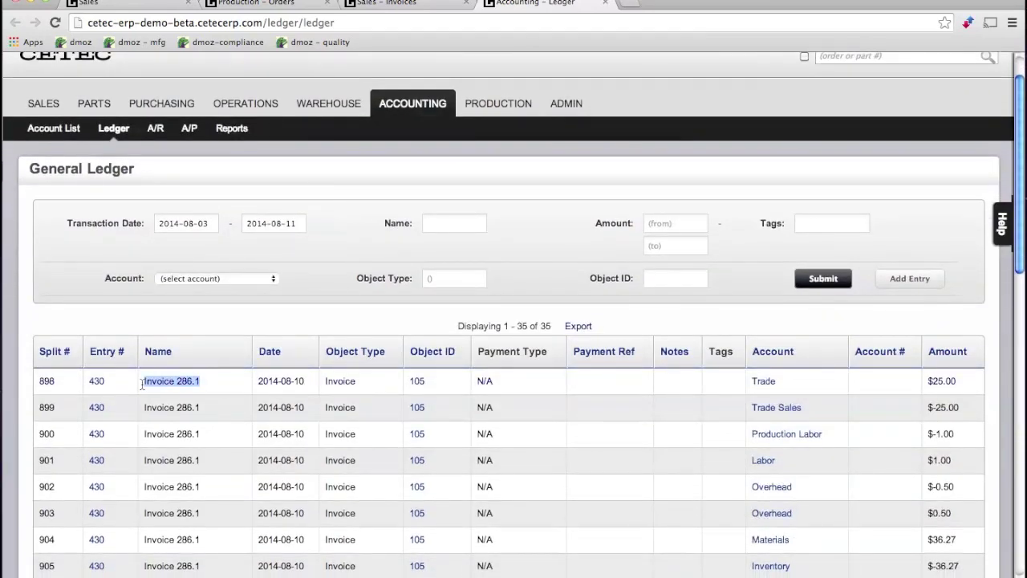
pyautogui.click(928, 329)
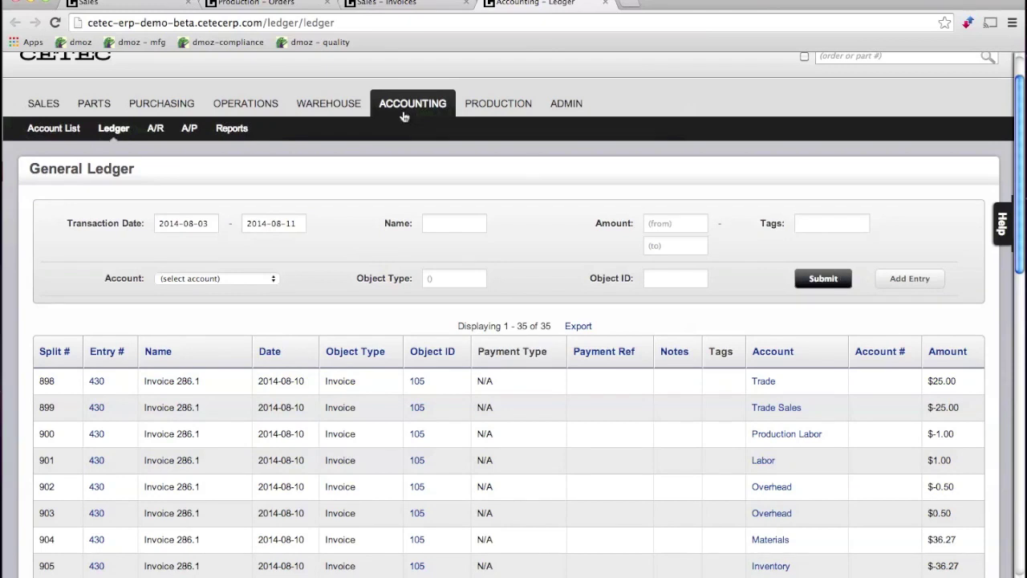
pyautogui.scroll(1, 169, 136)
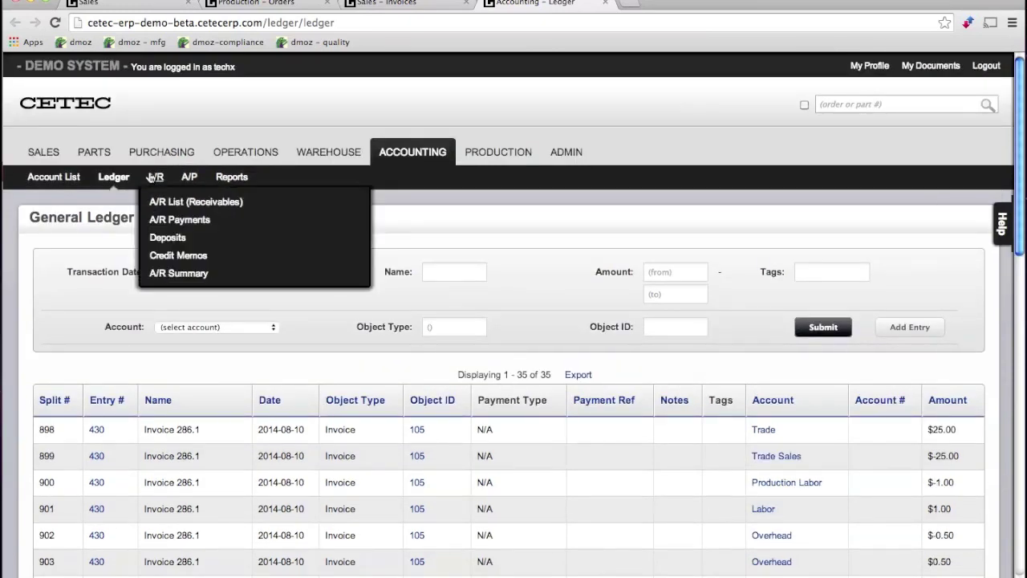
pyautogui.moveTo(190, 179)
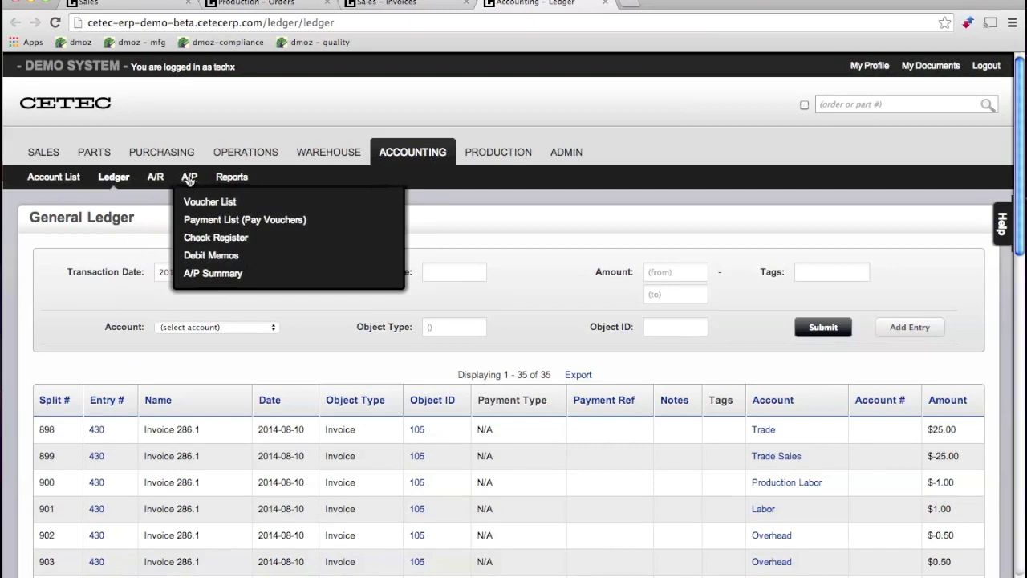
pyautogui.moveTo(221, 181)
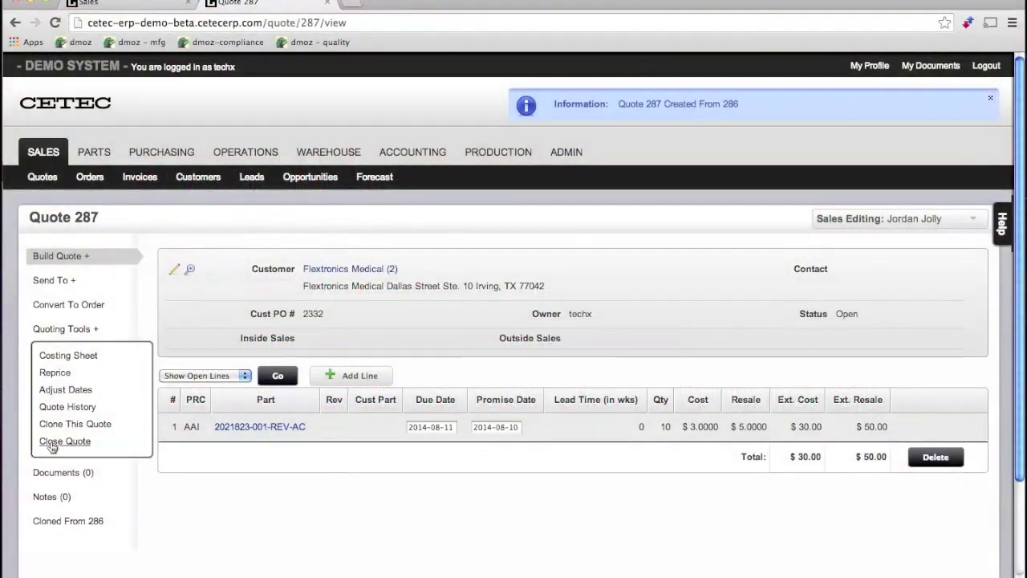
# Open Close Quote for quote 287 and look over the default line resolutions and the page for maintaining quote resolution types
pyautogui.click(52, 443)
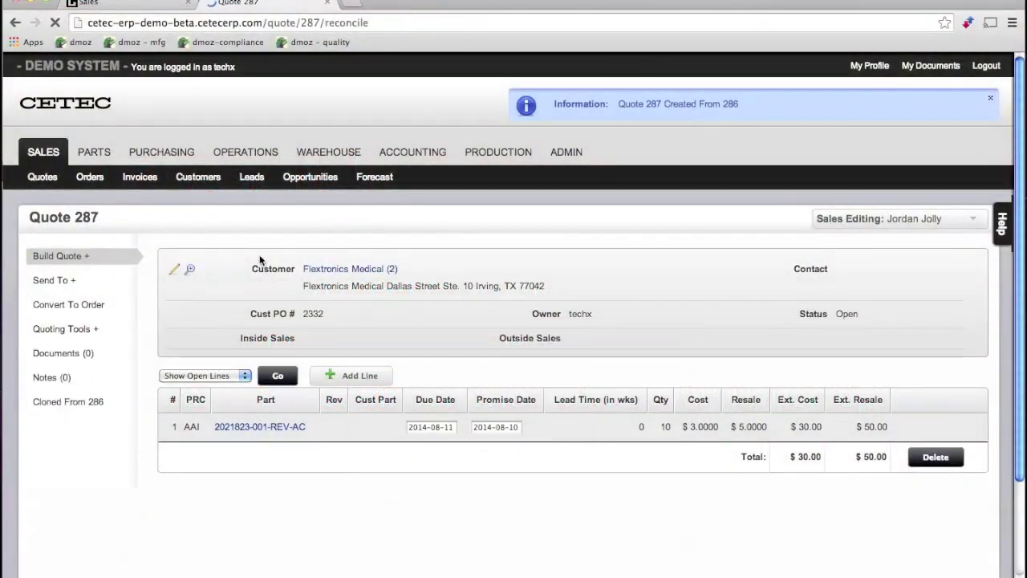
pyautogui.click(217, 290)
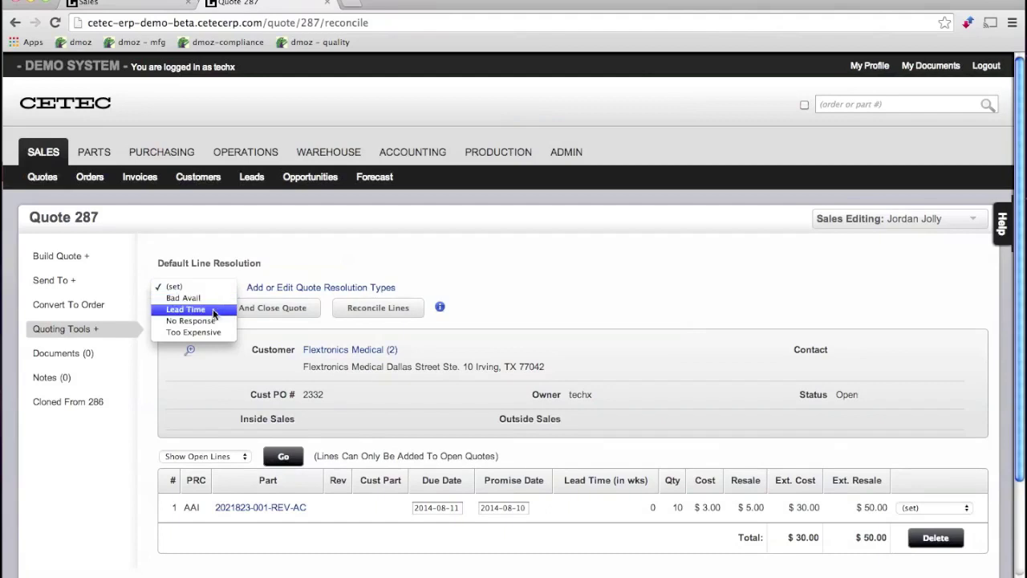
pyautogui.click(281, 255)
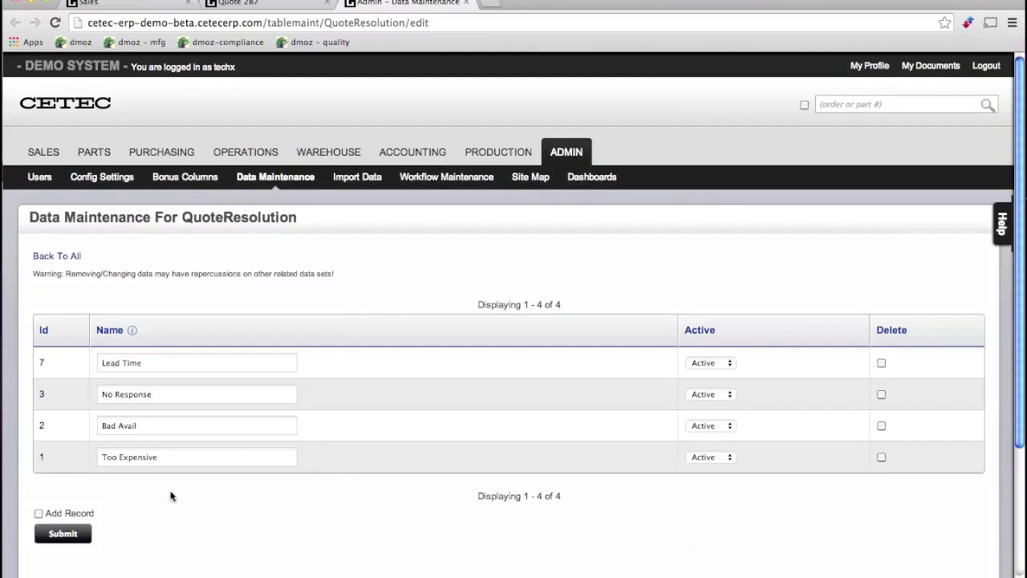
pyautogui.click(38, 513)
pyautogui.press('super+w')
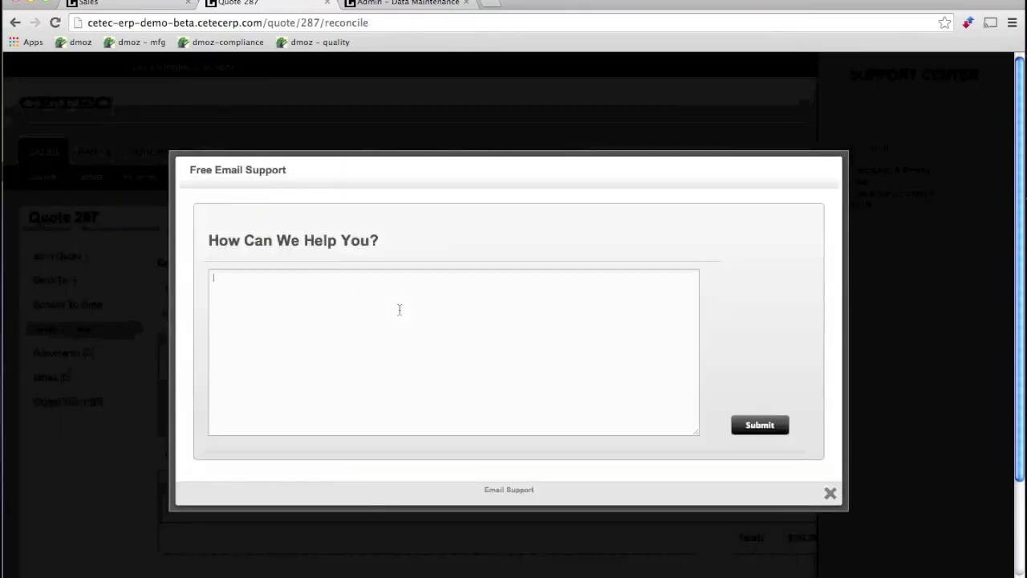
# Begin a Free Email Support request with the text "Please"
pyautogui.write('Please')
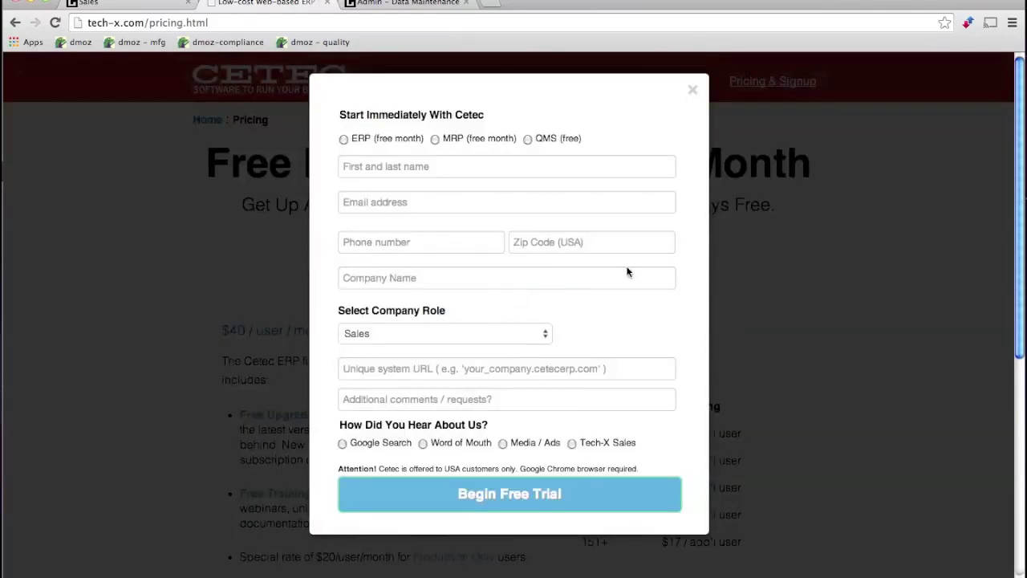
# Choose the ERP (free month) plan in the Cetec free trial signup form
pyautogui.click(343, 141)
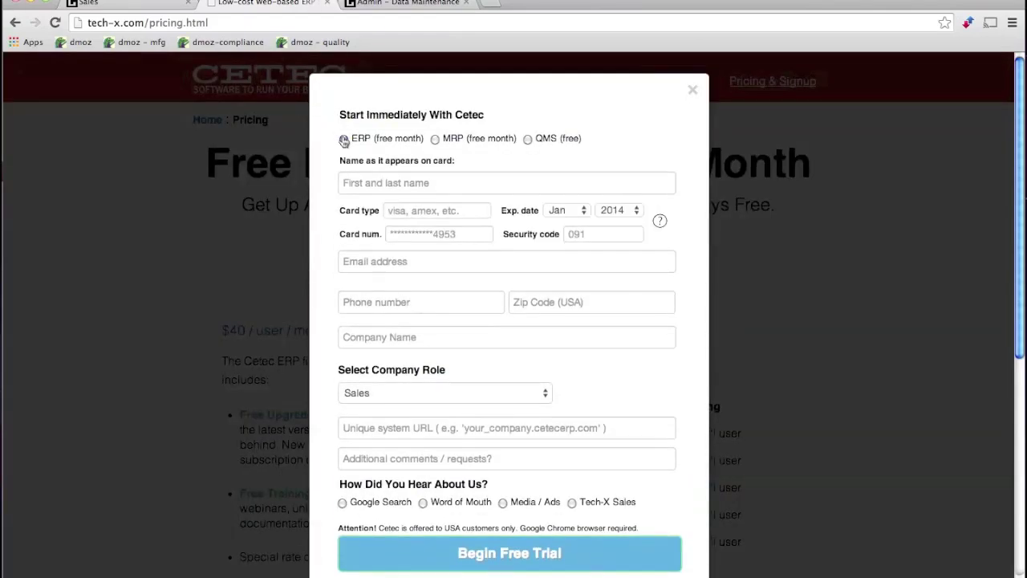